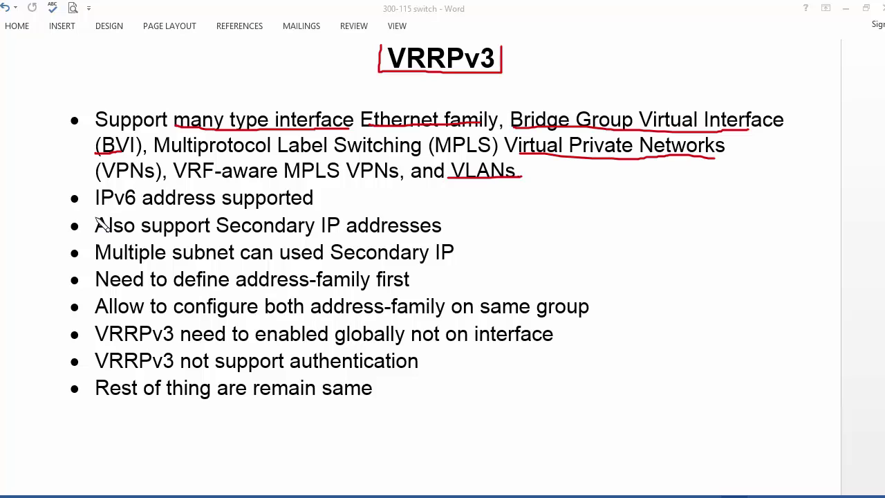
# - Tick the IPv6 address bullet and draw a red box around "support Secondary IP addresses"
pyautogui.moveTo(82, 194); pyautogui.dragTo(105, 179)
pyautogui.moveTo(140, 218)
pyautogui.mouseDown()
pyautogui.moveTo(140, 237)
pyautogui.moveTo(453, 237)
pyautogui.moveTo(452, 217)
pyautogui.moveTo(139, 218)
pyautogui.mouseUp()
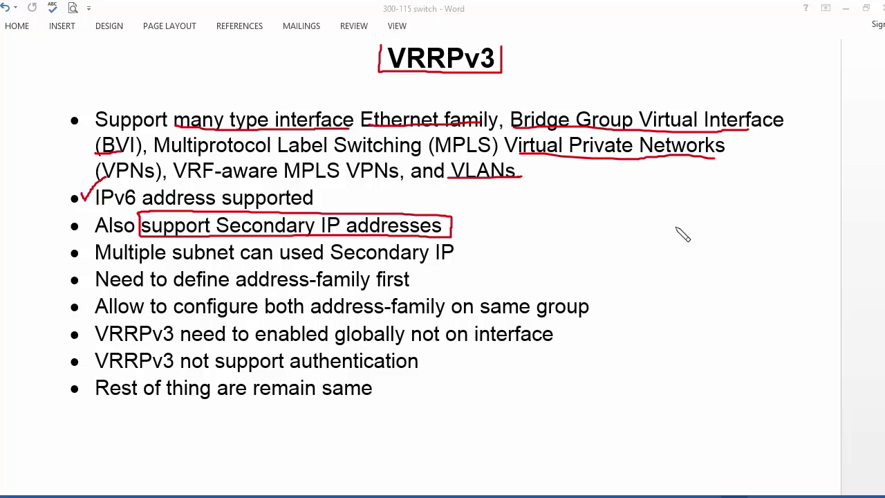
# - Sketch a rectangle with a vertical line below it beside the bullets, and add four arrows pointing toward the line
pyautogui.moveTo(664, 182); pyautogui.dragTo(665, 240)
pyautogui.moveTo(662, 178)
pyautogui.mouseDown()
pyautogui.moveTo(808, 177)
pyautogui.moveTo(808, 242)
pyautogui.moveTo(666, 243)
pyautogui.moveTo(716, 270)
pyautogui.mouseUp()
pyautogui.moveTo(715, 305); pyautogui.dragTo(715, 312)
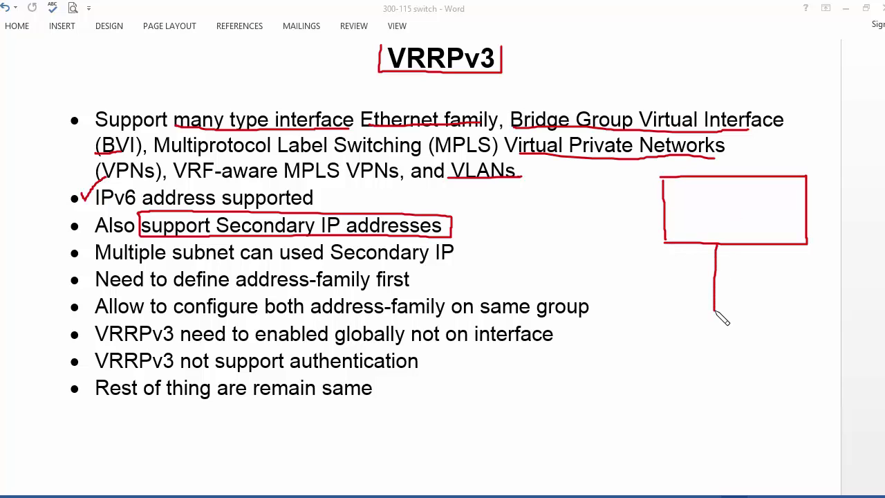
pyautogui.moveTo(636, 261)
pyautogui.mouseDown()
pyautogui.moveTo(685, 260)
pyautogui.moveTo(677, 266)
pyautogui.mouseUp()
pyautogui.click(646, 290)
pyautogui.moveTo(645, 293); pyautogui.dragTo(664, 291)
pyautogui.moveTo(659, 285)
pyautogui.mouseDown()
pyautogui.moveTo(656, 307)
pyautogui.moveTo(671, 318)
pyautogui.mouseUp()
pyautogui.click(652, 314)
pyautogui.moveTo(665, 312); pyautogui.dragTo(665, 322)
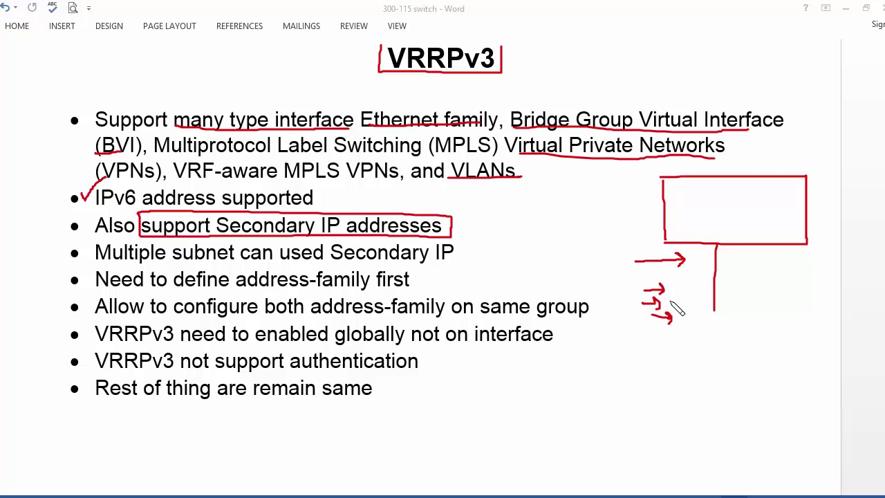
# - Add check marks beside the sketched arrows, and mark "Multiple subnet" with a box and "Secondary IP" with an underline
pyautogui.moveTo(599, 253)
pyautogui.mouseDown()
pyautogui.moveTo(609, 263)
pyautogui.moveTo(642, 240)
pyautogui.mouseUp()
pyautogui.moveTo(94, 243)
pyautogui.mouseDown()
pyautogui.moveTo(93, 265)
pyautogui.moveTo(228, 266)
pyautogui.moveTo(242, 254)
pyautogui.mouseUp()
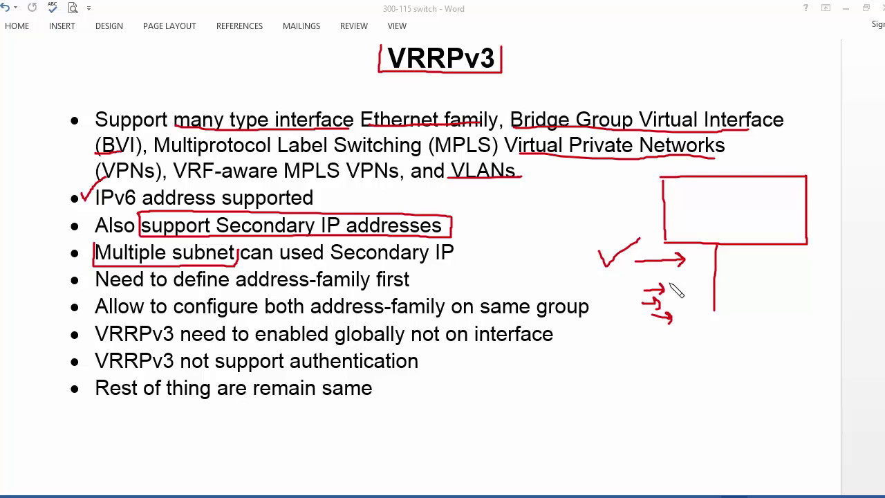
pyautogui.moveTo(332, 260); pyautogui.dragTo(467, 261)
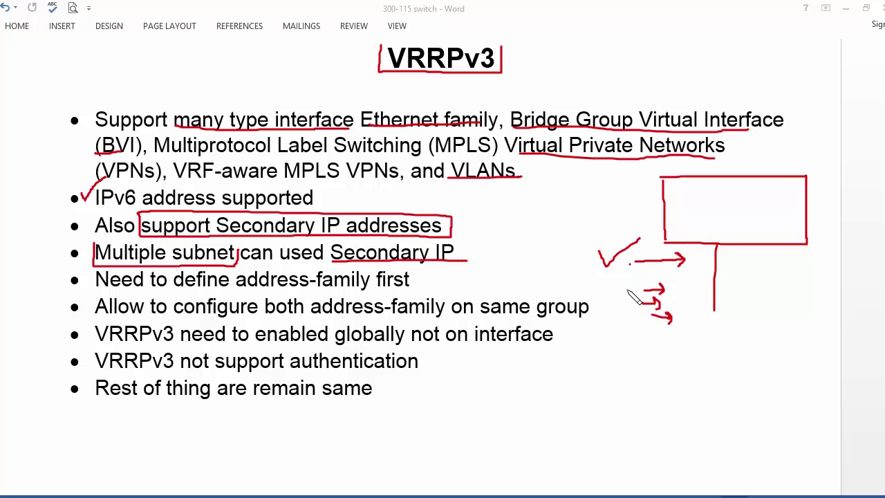
pyautogui.moveTo(618, 280)
pyautogui.mouseDown()
pyautogui.moveTo(642, 273)
pyautogui.moveTo(647, 282)
pyautogui.mouseUp()
pyautogui.moveTo(616, 309); pyautogui.dragTo(657, 291)
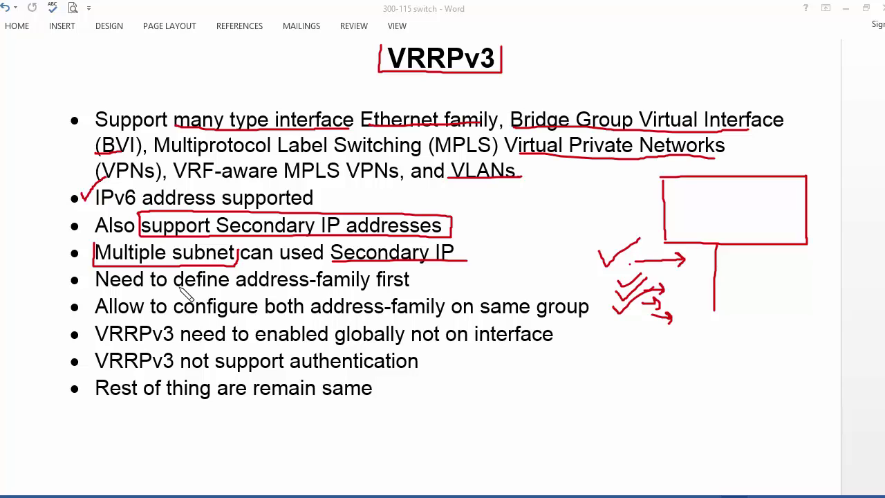
# - Underline "define address-family first", box "configure both address-family on same group", and handwrite "IPv4/v6" with an arrow below the sketched rectangle
pyautogui.moveTo(174, 287); pyautogui.dragTo(230, 288)
pyautogui.moveTo(240, 290); pyautogui.dragTo(413, 290)
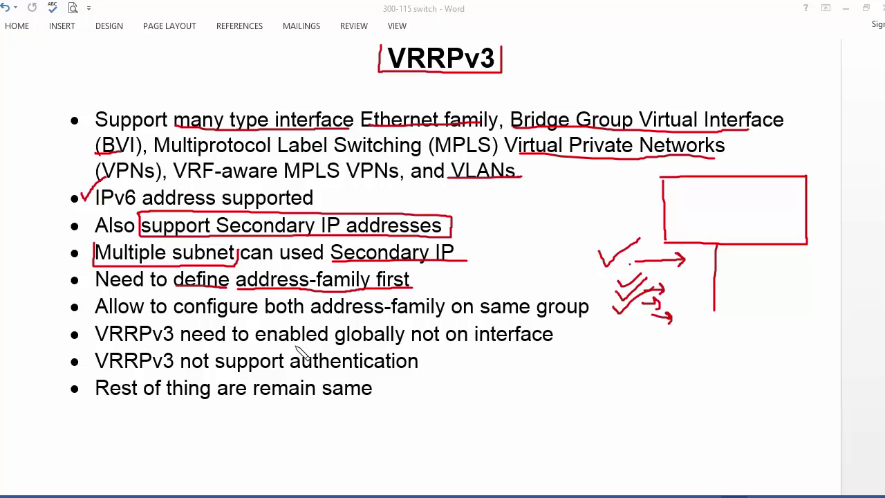
pyautogui.moveTo(177, 304)
pyautogui.mouseDown()
pyautogui.moveTo(178, 316)
pyautogui.moveTo(606, 320)
pyautogui.moveTo(592, 305)
pyautogui.moveTo(239, 298)
pyautogui.moveTo(176, 316)
pyautogui.mouseUp()
pyautogui.moveTo(757, 265)
pyautogui.mouseDown()
pyautogui.moveTo(757, 277)
pyautogui.moveTo(794, 255)
pyautogui.moveTo(796, 263)
pyautogui.moveTo(822, 254)
pyautogui.moveTo(829, 273)
pyautogui.moveTo(856, 252)
pyautogui.moveTo(859, 261)
pyautogui.mouseUp()
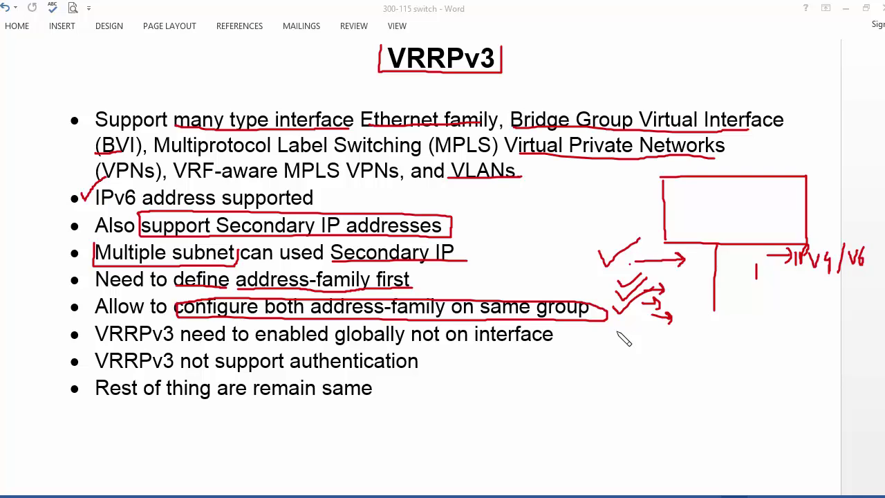
# - Underline "VRRPv3", "to enabled" and "globally" in one bullet, and "VRRPv3 not support authentication" in the following bullet
pyautogui.moveTo(97, 343); pyautogui.dragTo(415, 345)
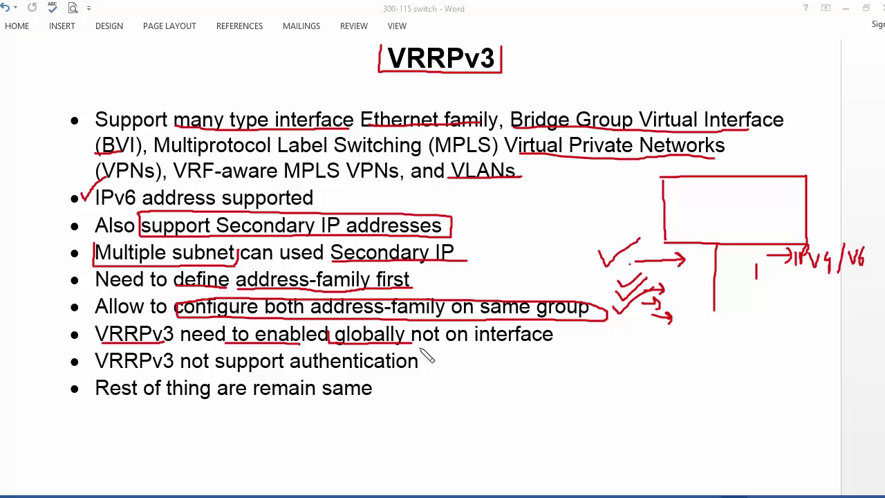
pyautogui.moveTo(96, 372); pyautogui.dragTo(420, 372)
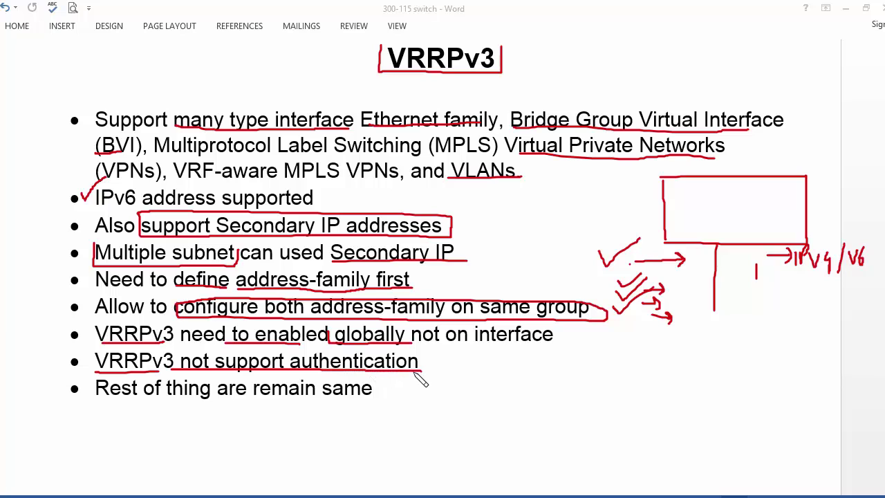
# - Sketch two router circles linked to a small switch shape, with traffic lines to each circle and a handwritten label beside each
pyautogui.moveTo(736, 327)
pyautogui.mouseDown()
pyautogui.moveTo(730, 376)
pyautogui.moveTo(730, 332)
pyautogui.mouseUp()
pyautogui.moveTo(738, 395)
pyautogui.mouseDown()
pyautogui.moveTo(744, 413)
pyautogui.moveTo(736, 392)
pyautogui.mouseUp()
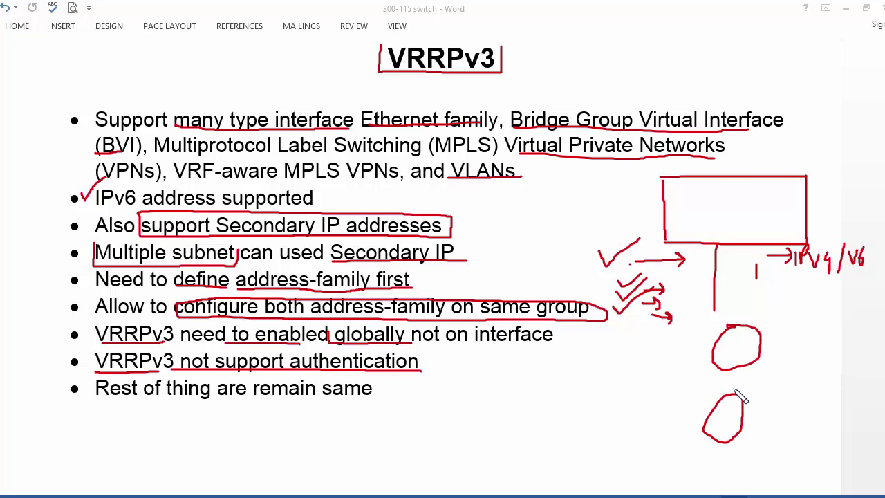
pyautogui.moveTo(719, 352); pyautogui.dragTo(653, 395)
pyautogui.moveTo(725, 400)
pyautogui.mouseDown()
pyautogui.moveTo(653, 396)
pyautogui.moveTo(635, 404)
pyautogui.moveTo(652, 372)
pyautogui.mouseUp()
pyautogui.moveTo(691, 331); pyautogui.dragTo(709, 327)
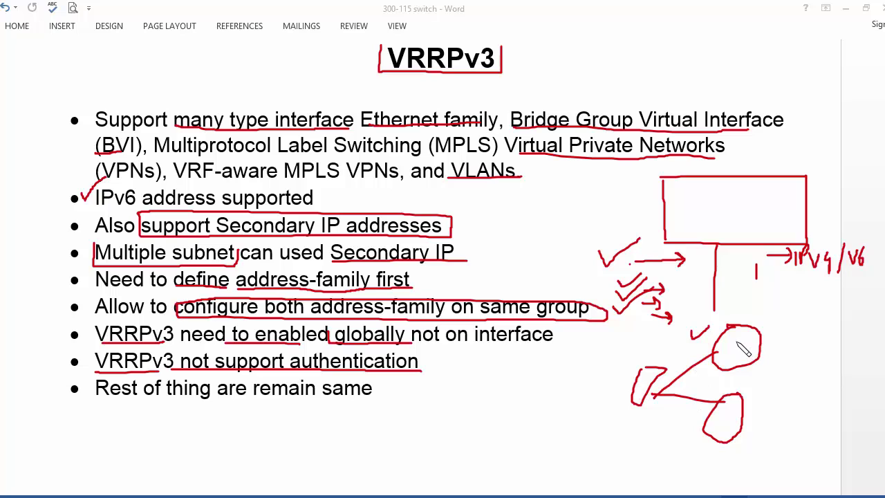
pyautogui.moveTo(773, 339)
pyautogui.mouseDown()
pyautogui.moveTo(795, 331)
pyautogui.moveTo(793, 347)
pyautogui.mouseUp()
pyautogui.moveTo(604, 416)
pyautogui.mouseDown()
pyautogui.moveTo(739, 346)
pyautogui.moveTo(720, 354)
pyautogui.mouseUp()
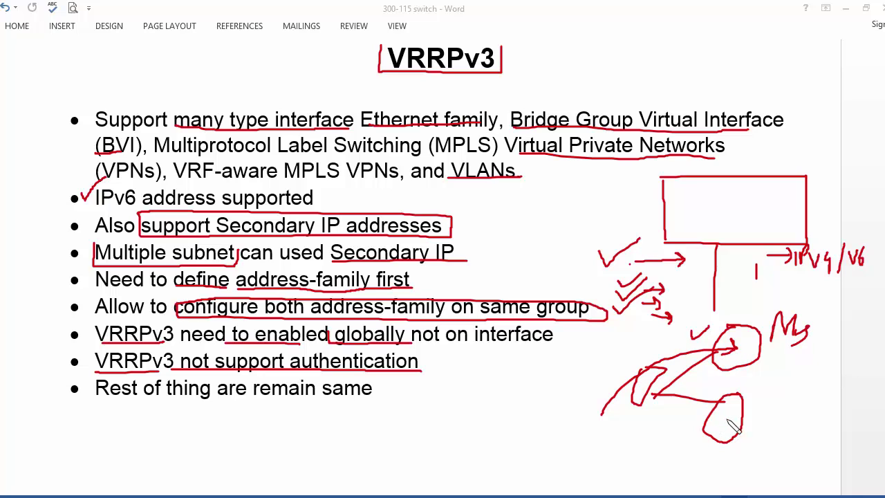
pyautogui.moveTo(620, 377); pyautogui.dragTo(724, 419)
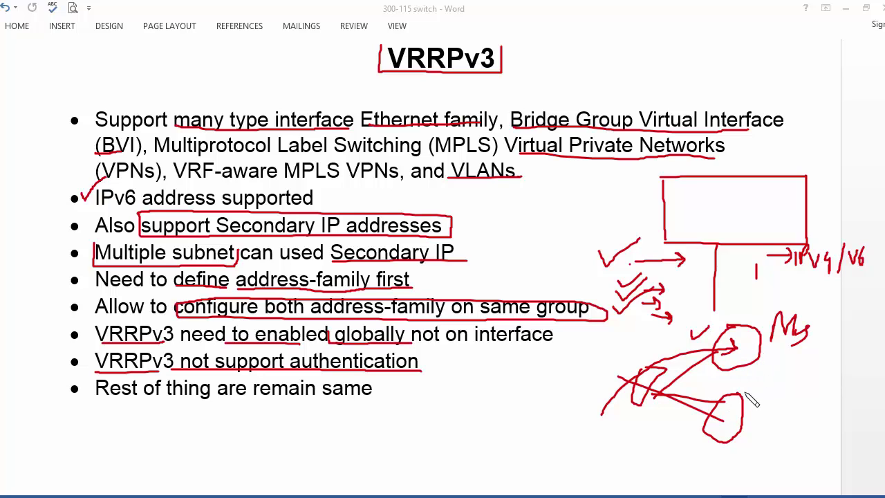
pyautogui.moveTo(759, 415)
pyautogui.mouseDown()
pyautogui.moveTo(768, 406)
pyautogui.moveTo(810, 411)
pyautogui.moveTo(833, 391)
pyautogui.mouseUp()
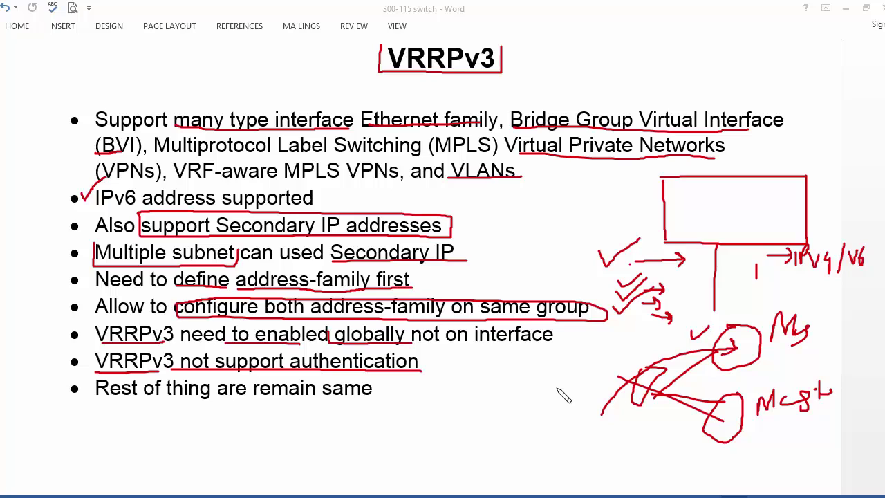
# - Box the bullet "Rest of thing are remain same", and leave the annotated notes for the network topology in Paint
pyautogui.moveTo(91, 375)
pyautogui.mouseDown()
pyautogui.moveTo(91, 391)
pyautogui.moveTo(276, 410)
pyautogui.moveTo(377, 412)
pyautogui.moveTo(375, 389)
pyautogui.mouseUp()
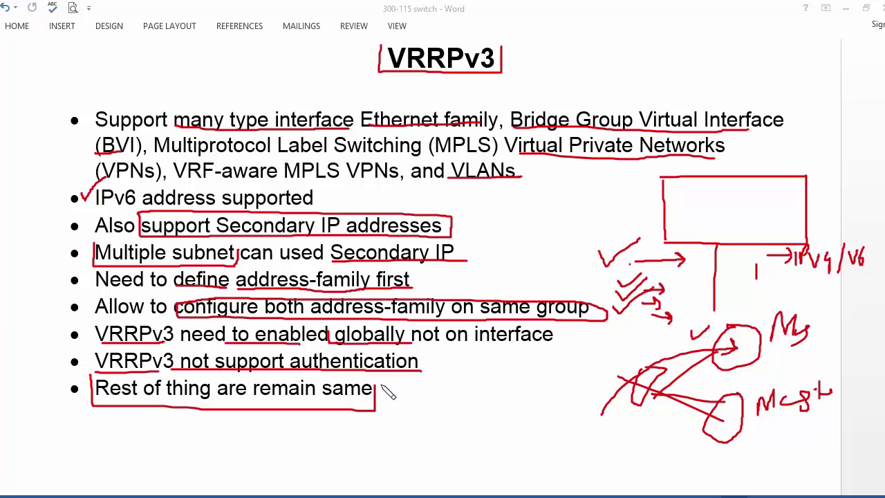
pyautogui.press('e')
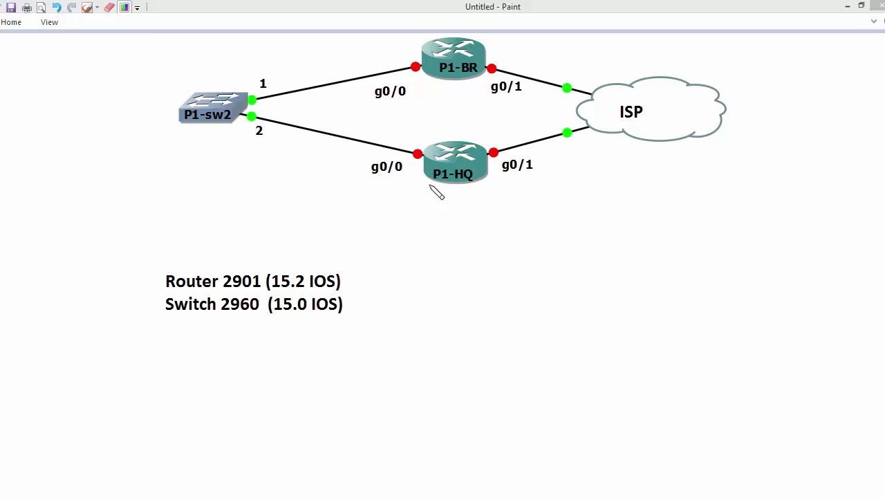
# - Tick P1-BR, P1-HQ, P1-sw2 and both hardware model lines, underline the Router 2901 line, and clear the ink
pyautogui.moveTo(444, 81); pyautogui.dragTo(483, 77)
pyautogui.moveTo(454, 187)
pyautogui.mouseDown()
pyautogui.moveTo(454, 205)
pyautogui.moveTo(495, 187)
pyautogui.mouseUp()
pyautogui.moveTo(160, 94)
pyautogui.mouseDown()
pyautogui.moveTo(166, 112)
pyautogui.moveTo(203, 84)
pyautogui.mouseUp()
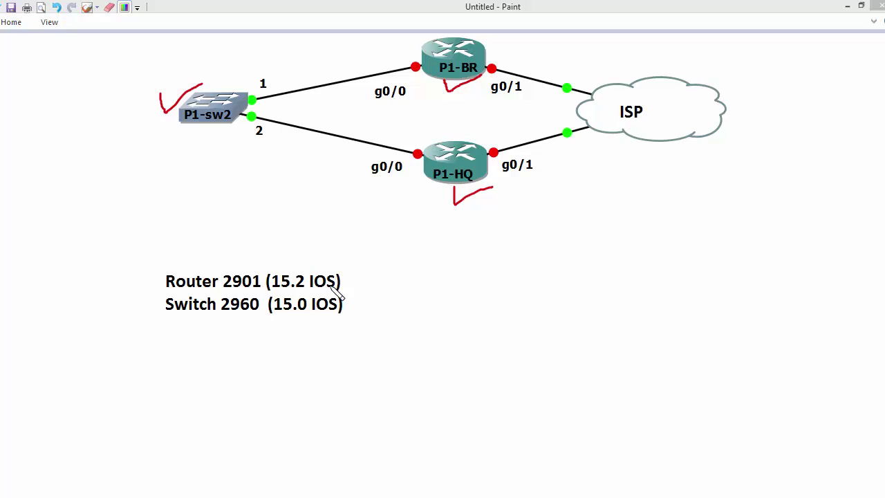
pyautogui.moveTo(351, 274)
pyautogui.mouseDown()
pyautogui.moveTo(357, 282)
pyautogui.moveTo(403, 257)
pyautogui.mouseUp()
pyautogui.moveTo(355, 297); pyautogui.dragTo(398, 285)
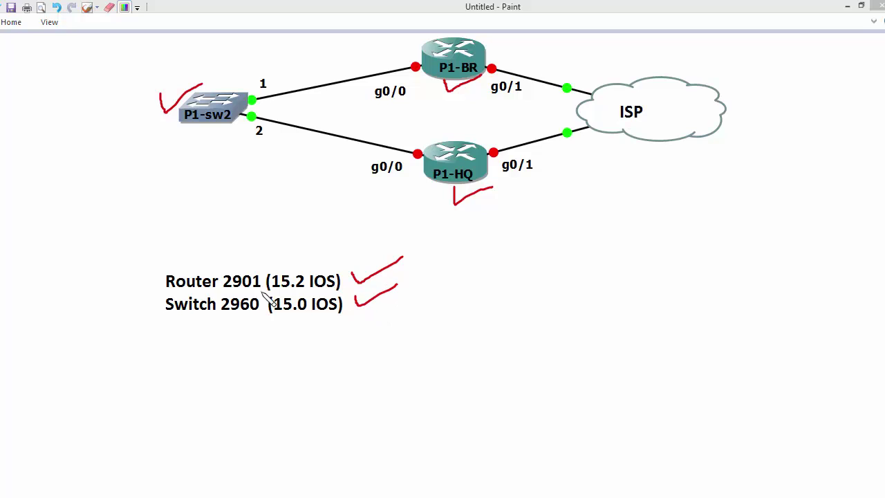
pyautogui.moveTo(163, 298); pyautogui.dragTo(284, 299)
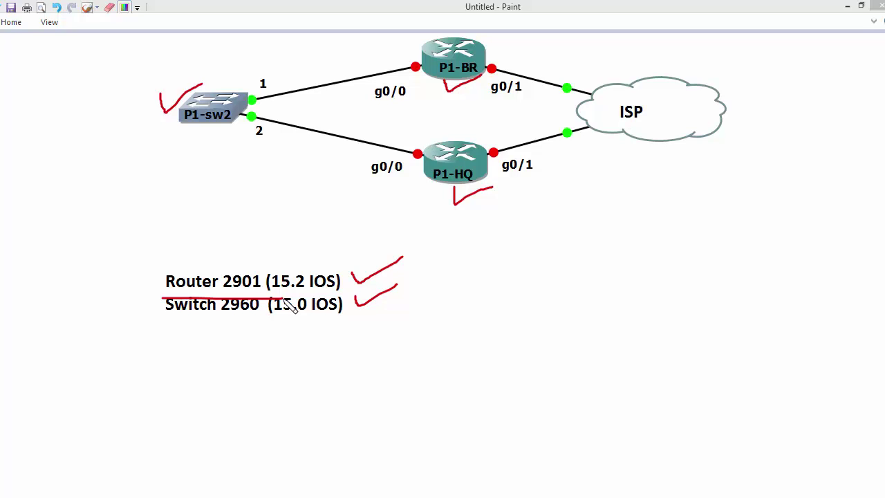
pyautogui.press('Escape')
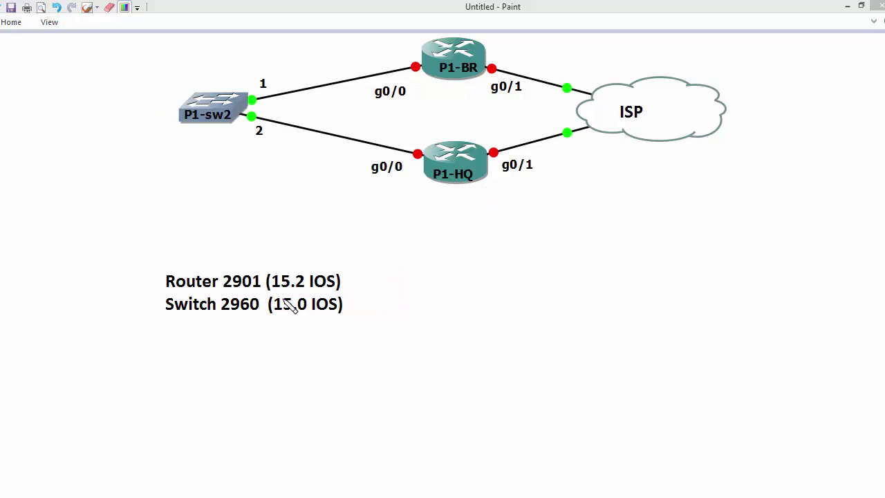
# - Switch to SecureCRT, reposition its window below the topology, and enter global configuration mode on P1-BR
pyautogui.hotkey('alt', 'Tab')
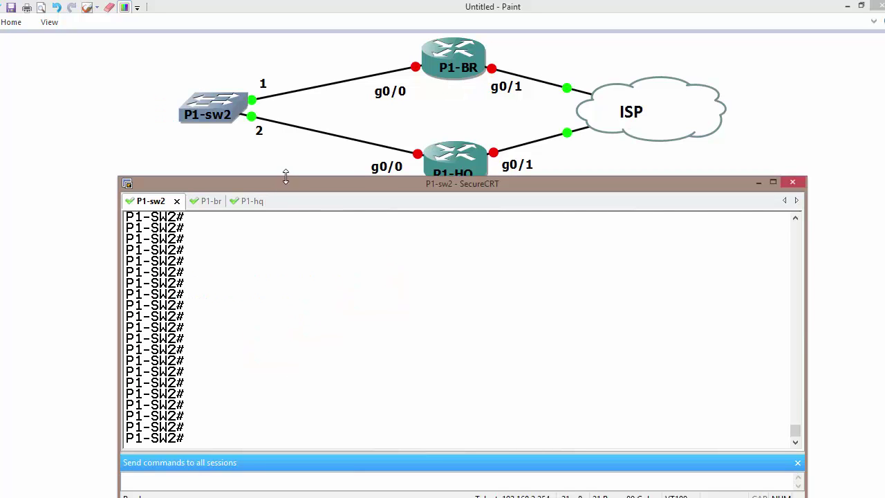
pyautogui.moveTo(293, 184); pyautogui.dragTo(291, 175)
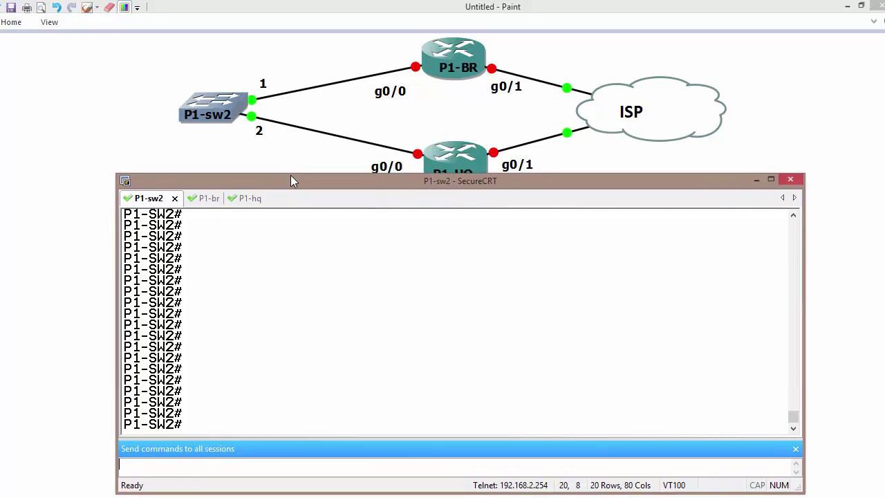
pyautogui.click(208, 197)
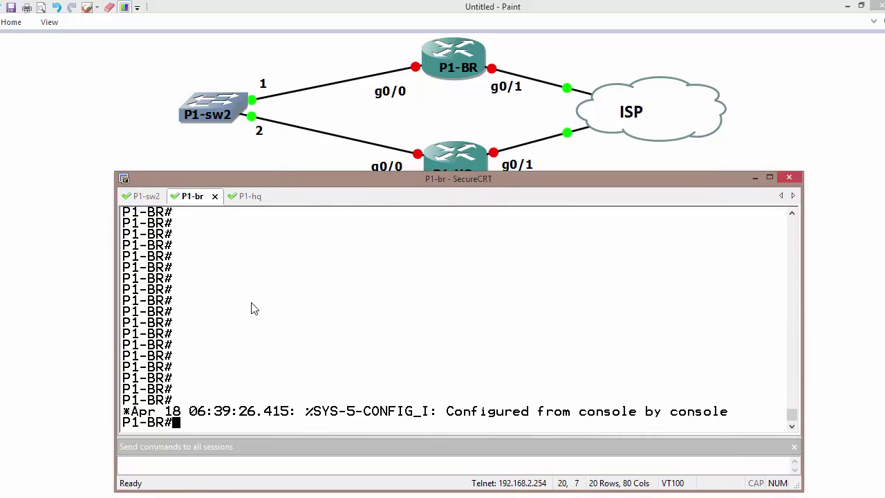
pyautogui.write('c')
pyautogui.press('Return')
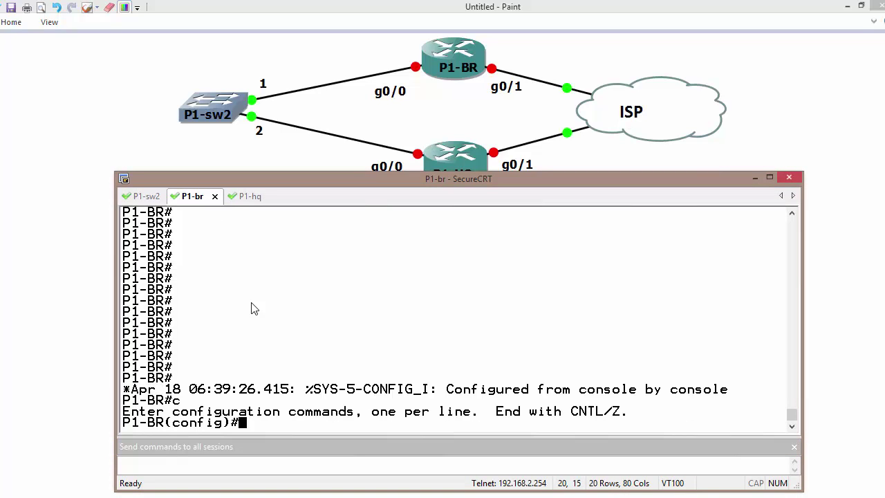
# - Run "fhrp version vrrp v3" on P1-BR, consulting the context help after each keyword and highlighting the v3 option
pyautogui.write('fh')
pyautogui.press('Tab')
pyautogui.write('?')
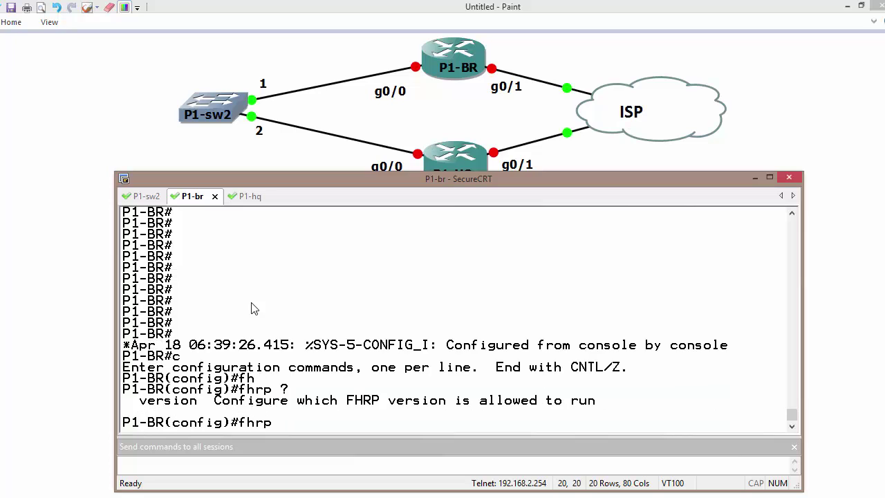
pyautogui.write('v')
pyautogui.press('Tab')
pyautogui.write('?')
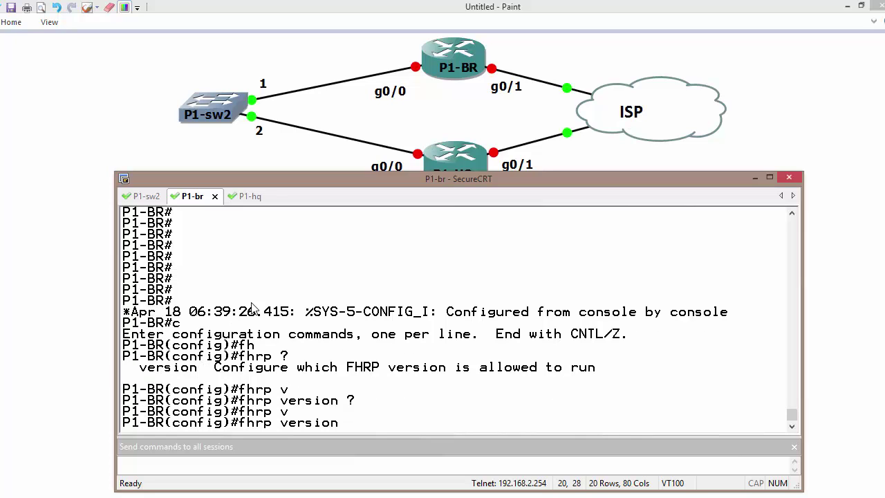
pyautogui.write('v')
pyautogui.press('Tab')
pyautogui.write('?')
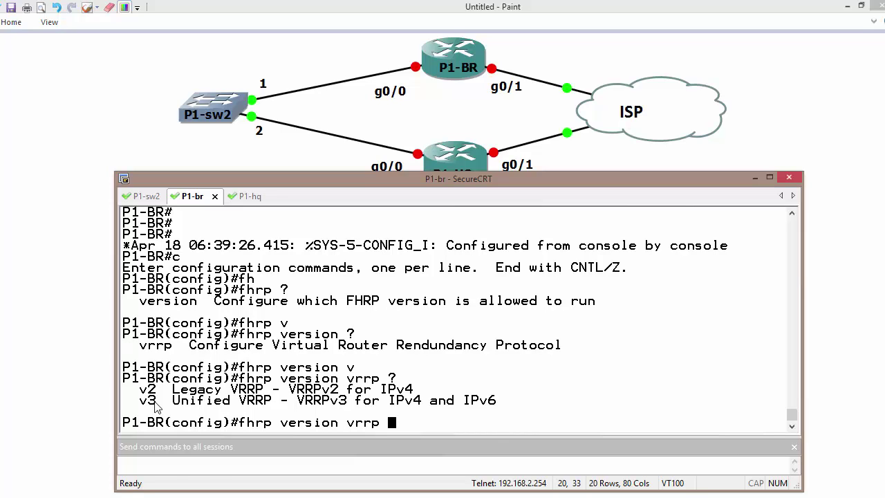
pyautogui.moveTo(139, 400); pyautogui.dragTo(148, 400)
pyautogui.moveTo(217, 406); pyautogui.dragTo(500, 407)
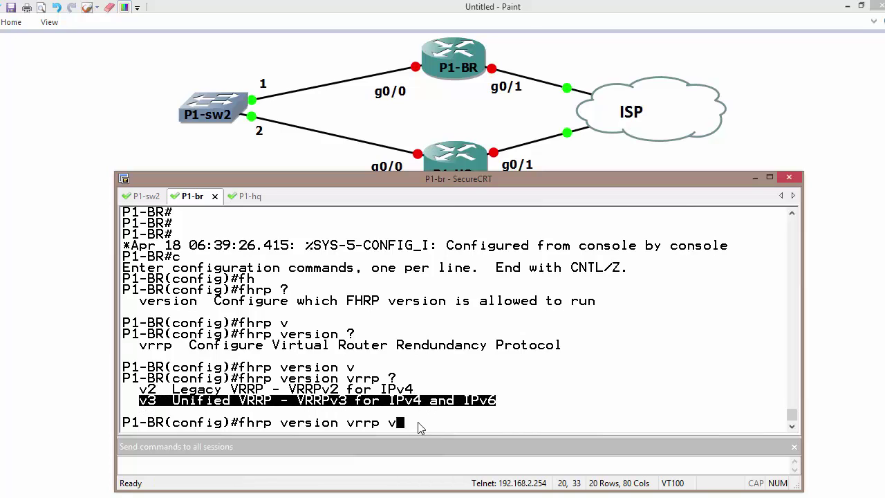
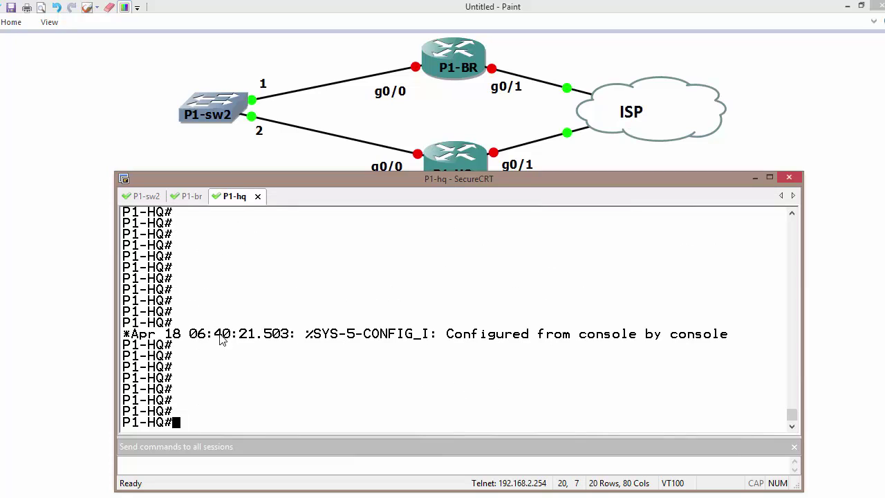
# - Enter global configuration mode on P1-HQ and run "fhrp version vrrp v3"
pyautogui.write('c')
pyautogui.press('Return')
pyautogui.write('fhrp version vrrp v3')
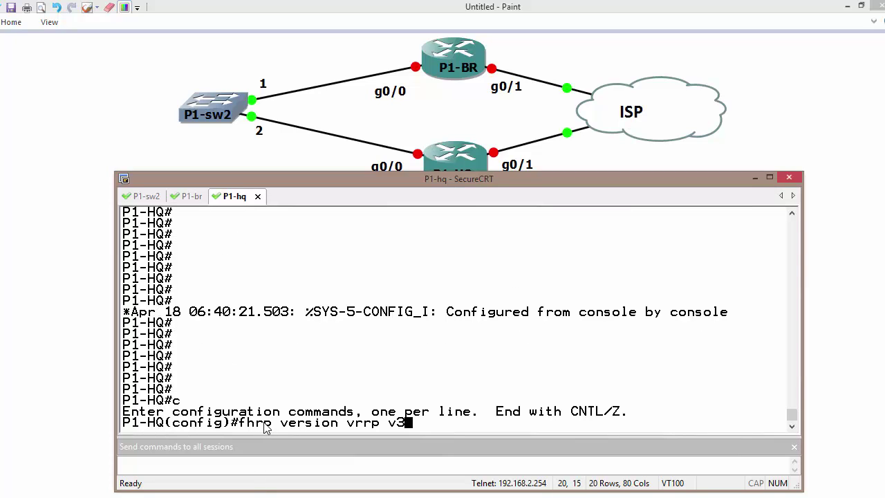
pyautogui.press('Return')
# - Return to P1-BR, run "fhrp version vrrp v3" again and enter configuration of interface g0/0
pyautogui.click(191, 196)
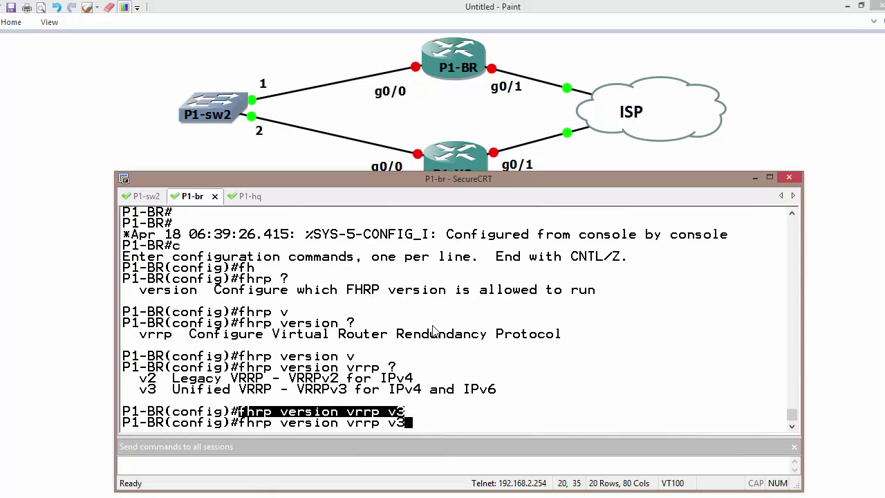
pyautogui.press('Return')
pyautogui.write('int')
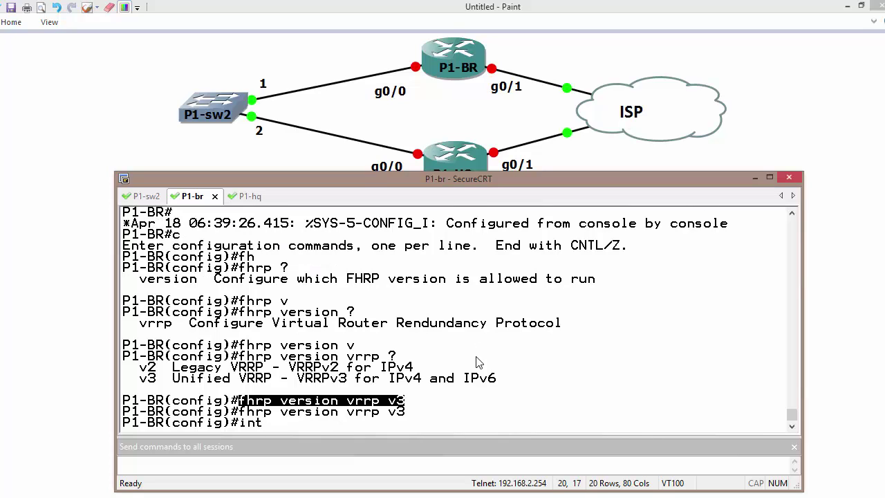
pyautogui.press('Tab')
pyautogui.write('g0/0')
pyautogui.press('Return')
# - Assign IP address 1.1.1.1 255.255.255.0 to interface g0/0 on P1-BR and enable the interface with "no shutdown"
pyautogui.write('no')
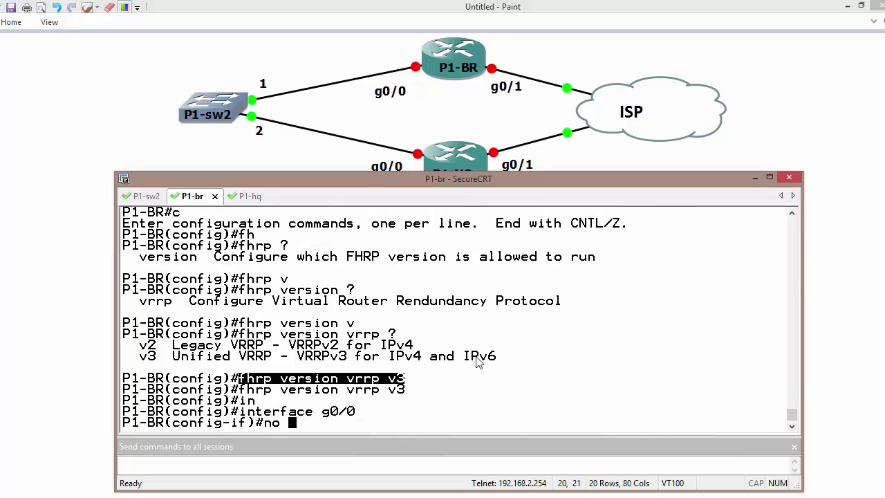
pyautogui.press('BackSpace')
pyautogui.press('BackSpace')
pyautogui.write('ip add')
pyautogui.press('Tab')
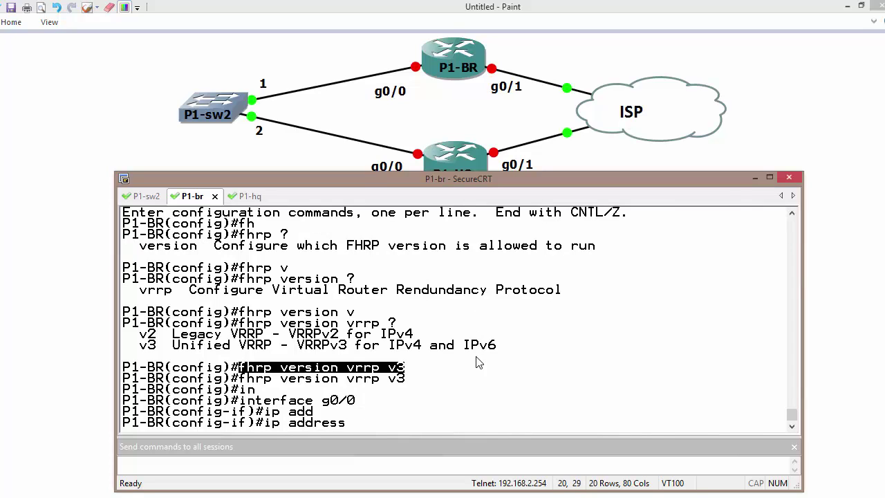
pyautogui.write('1.1.1.1 255.255.255.0')
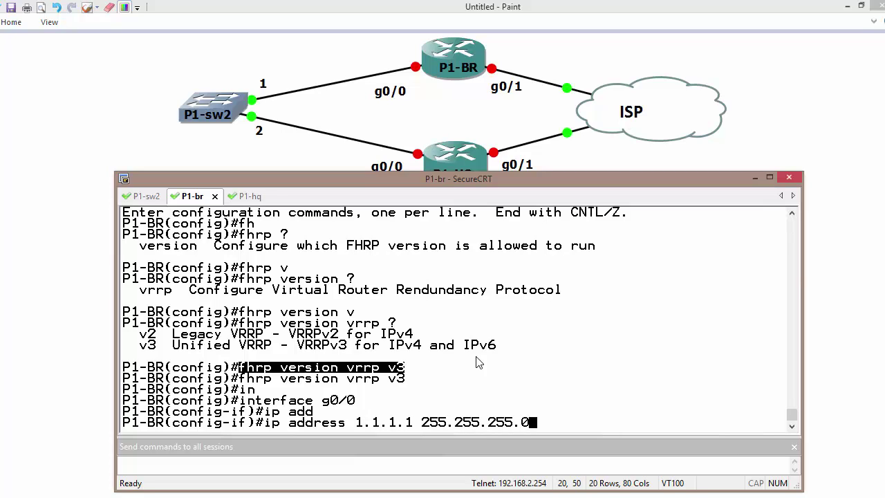
pyautogui.press('Return')
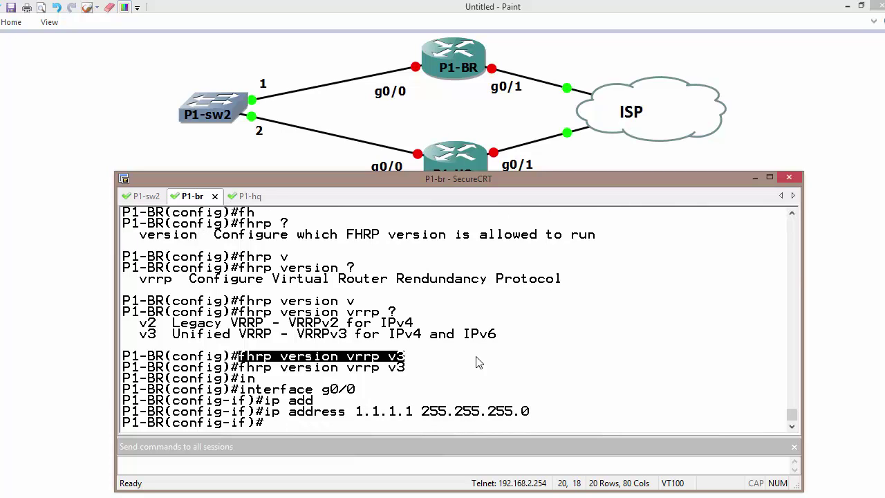
pyautogui.write('no shu')
pyautogui.press('Tab')
pyautogui.press('Return')
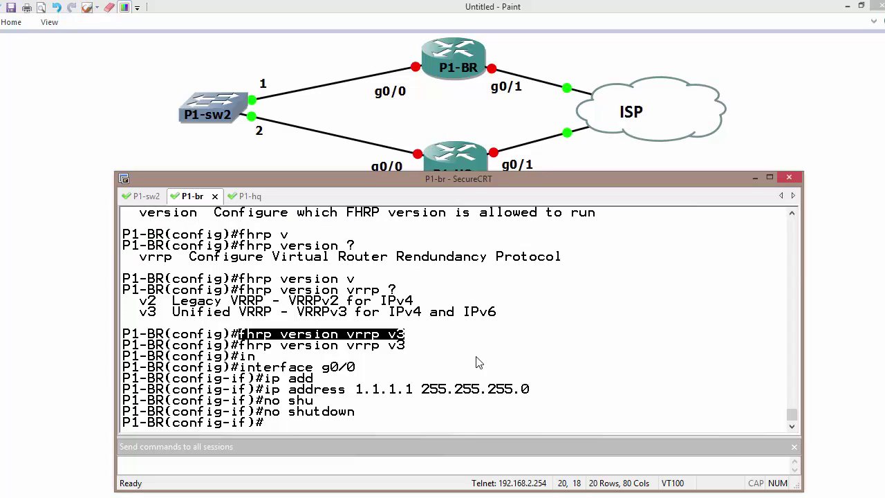
# - Create VRRP group 1 with "vrrp 1 address-family ipv4" on P1-BR's g0/0, consulting the context help and highlighting the ipv4 option
pyautogui.write('vrrp')
pyautogui.write(' ?1 ?')
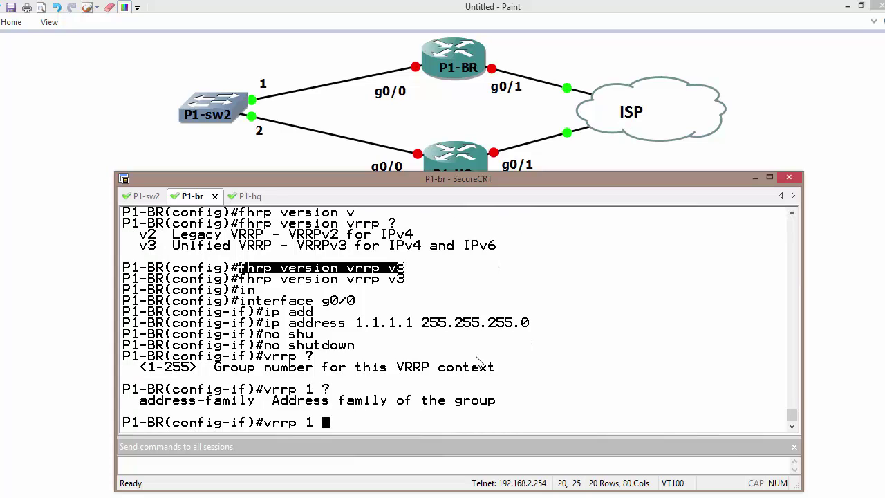
pyautogui.write('ad')
pyautogui.press('Tab')
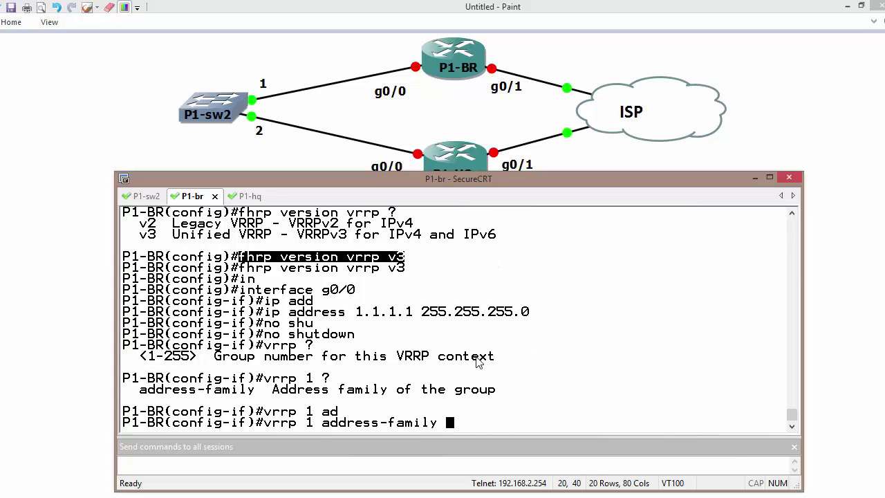
pyautogui.write('?')
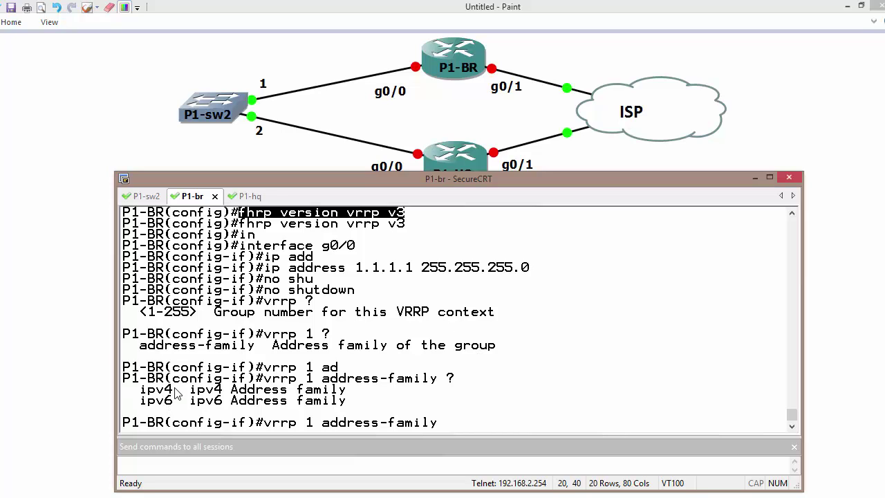
pyautogui.moveTo(140, 392); pyautogui.dragTo(182, 393)
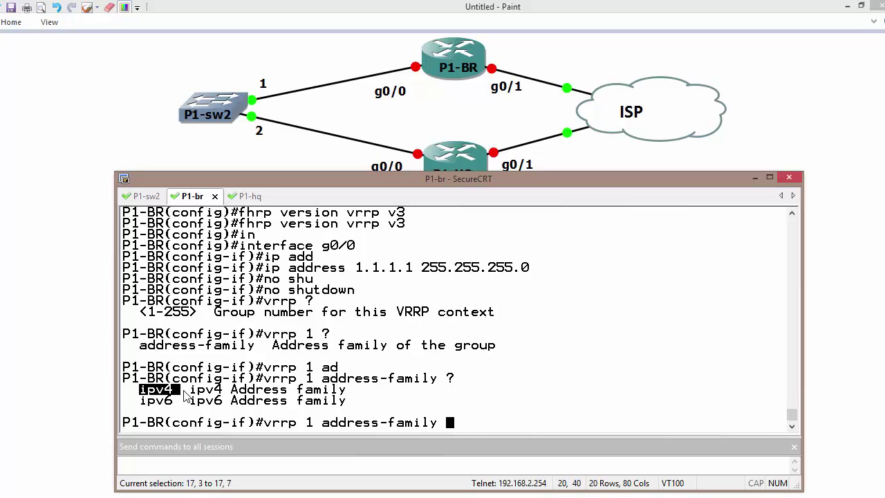
pyautogui.write('ipv4')
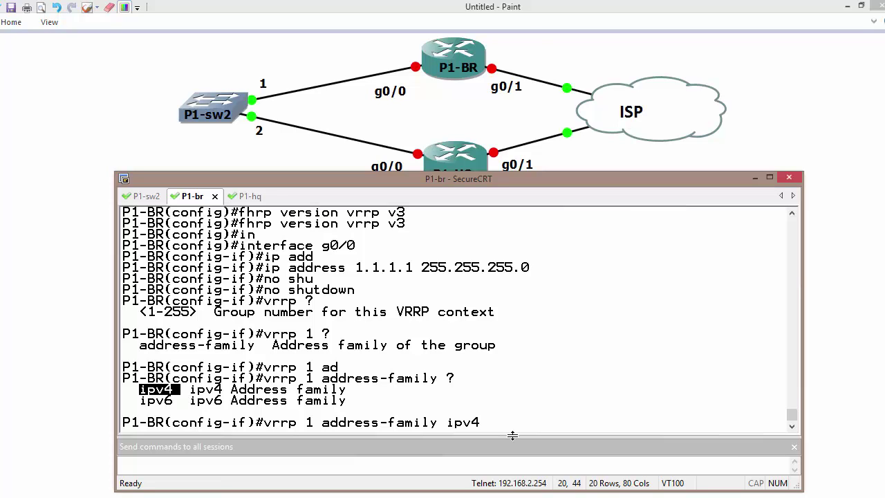
pyautogui.press('Return')
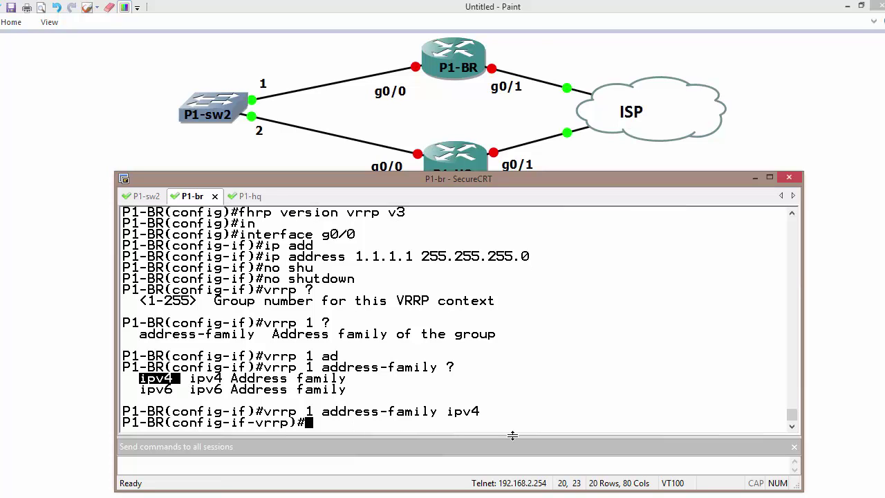
# - List the VRRP group configuration commands on P1-BR, highlight the address command and set the group's virtual address to 1.1.1.254
pyautogui.write('?')
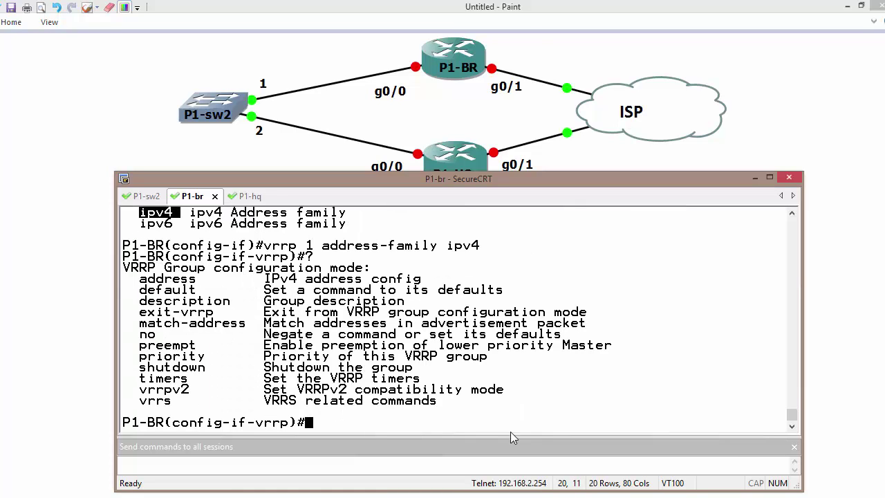
pyautogui.moveTo(141, 279); pyautogui.dragTo(214, 285)
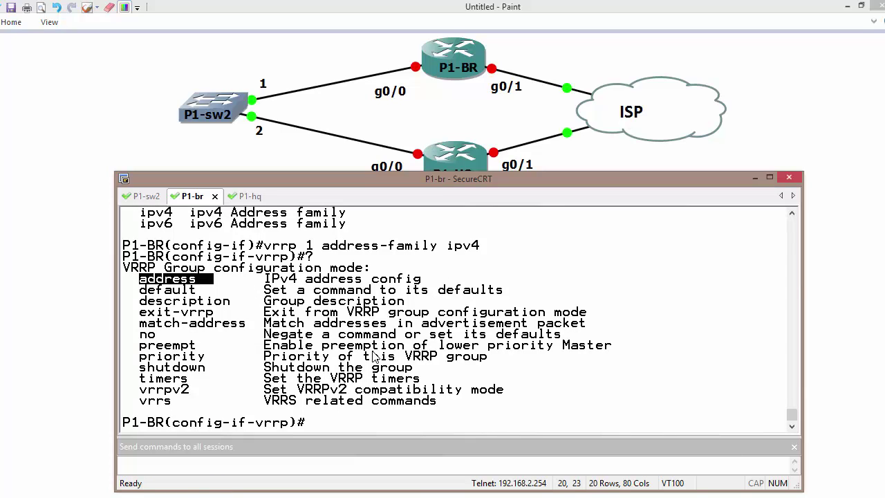
pyautogui.write('ad')
pyautogui.press('Tab')
pyautogui.write('1.1.1.')
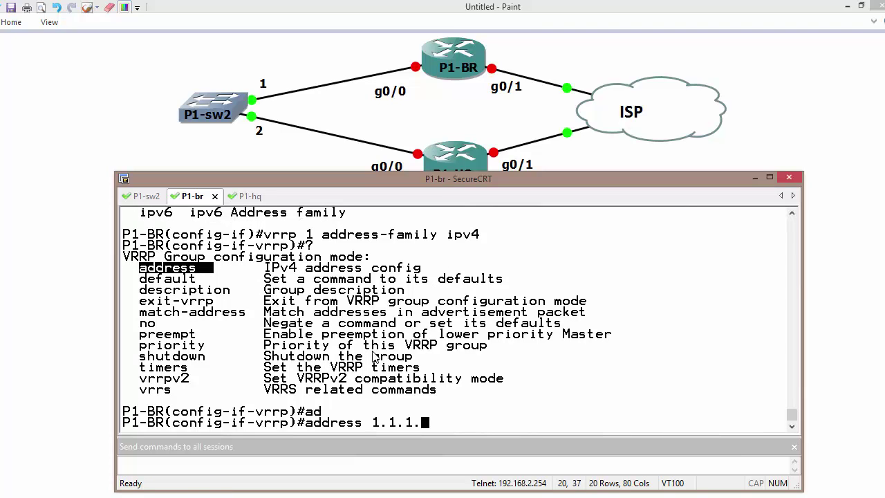
pyautogui.write('254')
pyautogui.press('Return')
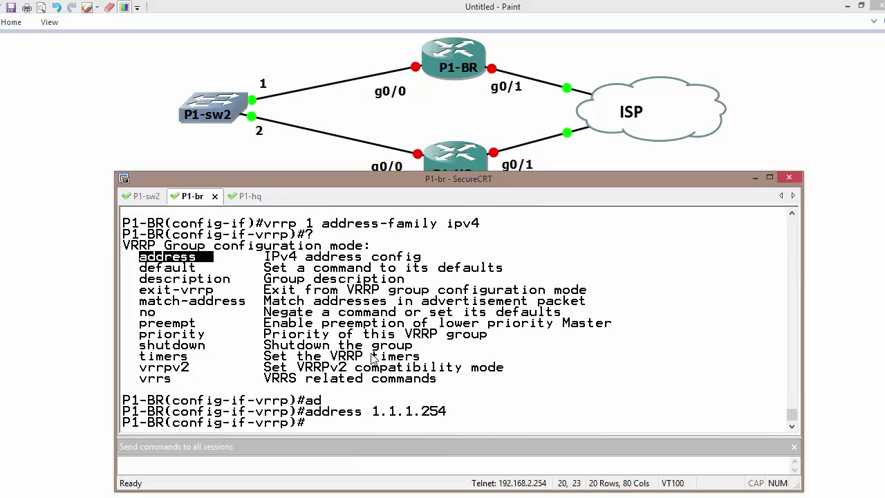
# - Switch to the P1-HQ session and enter configuration of interface g0/0
pyautogui.click(249, 198)
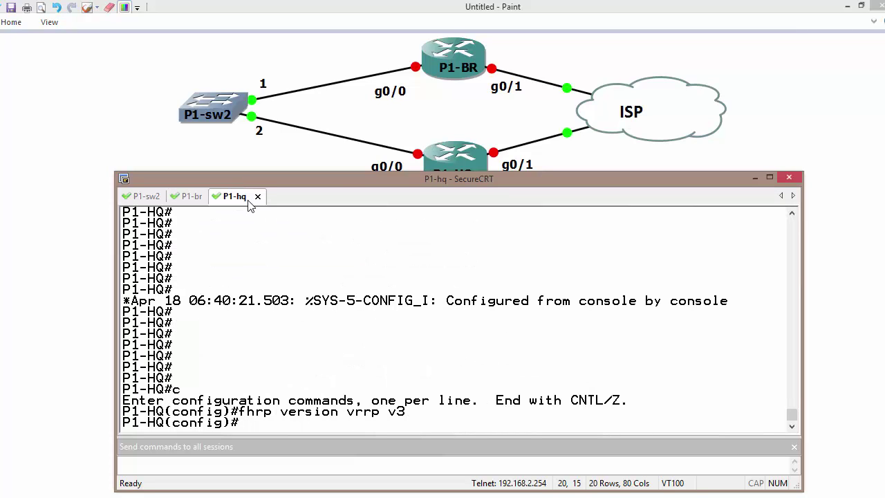
pyautogui.write('in')
pyautogui.press('Tab')
pyautogui.write('g0/0')
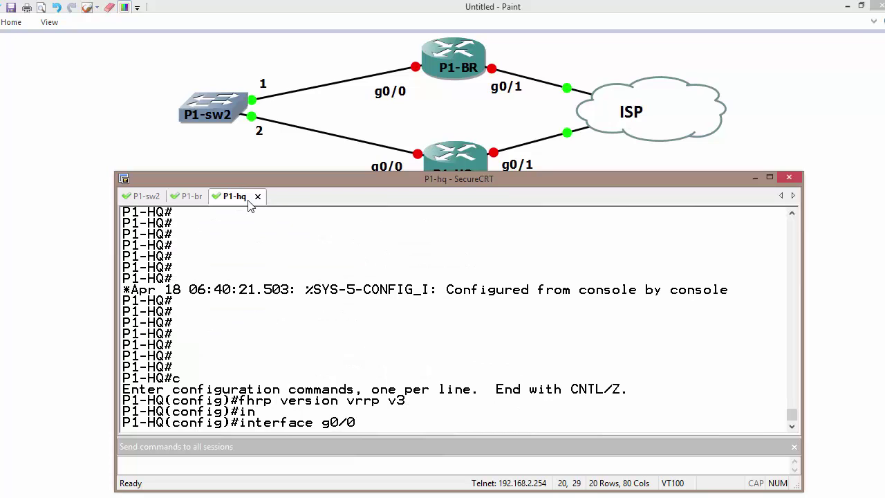
pyautogui.press('Return')
# - Assign IP address 1.1.1.2 255.255.255.0 to P1-HQ's g0/0 and enable the interface with "no shutdown"
pyautogui.write('ip add')
pyautogui.press('Tab')
pyautogui.write('1.1')
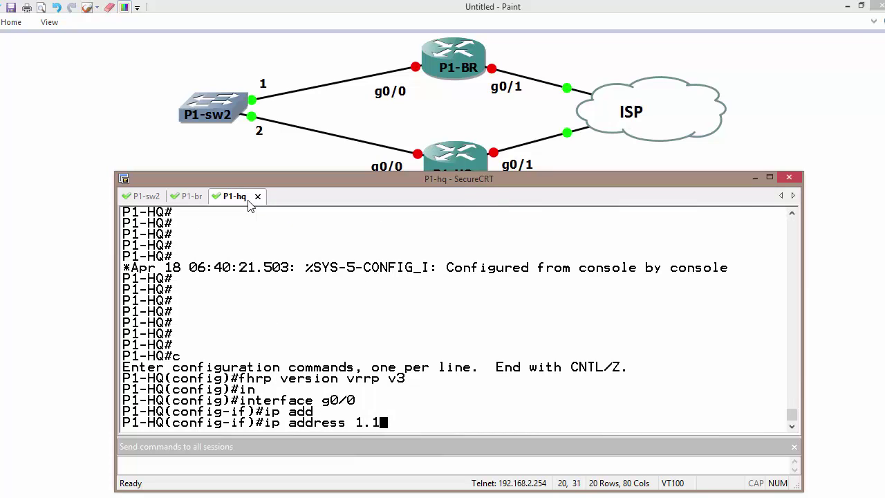
pyautogui.write('.1.2 255.255.255')
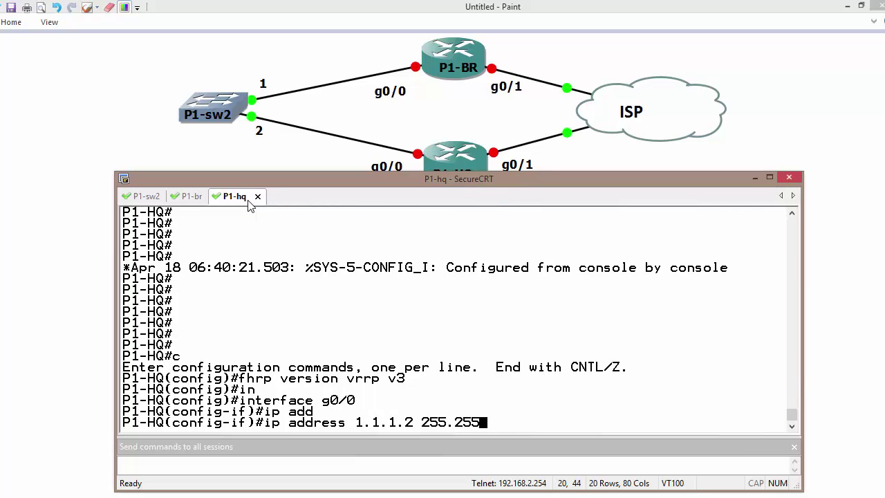
pyautogui.write('.0')
pyautogui.press('Return')
pyautogui.write('no sh')
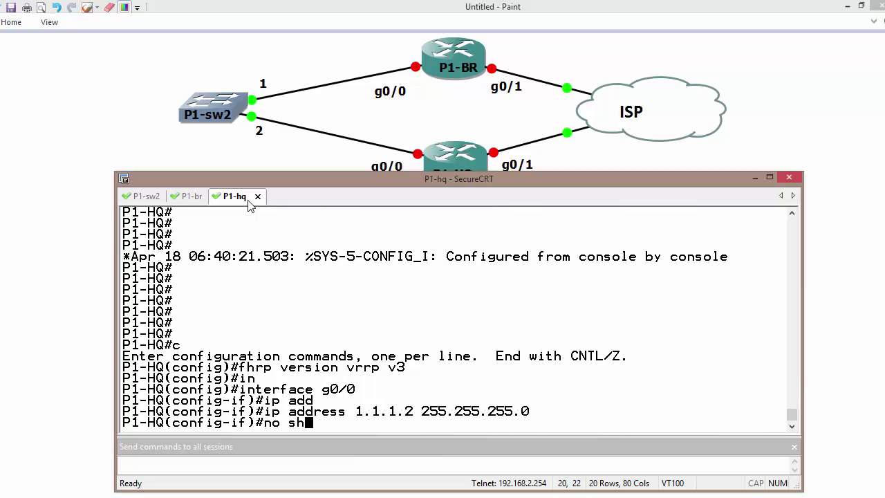
pyautogui.write('u')
pyautogui.press('Tab')
pyautogui.press('Return')
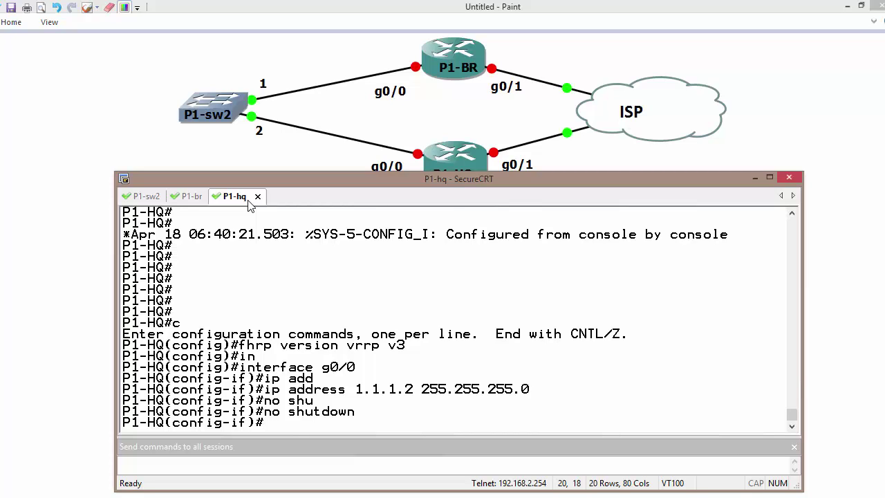
# - Create VRRP group 1 on P1-HQ's g0/0 with "vrrp 1 address-family ipv4"
pyautogui.write('vrrp 1 ad')
pyautogui.press('Tab')
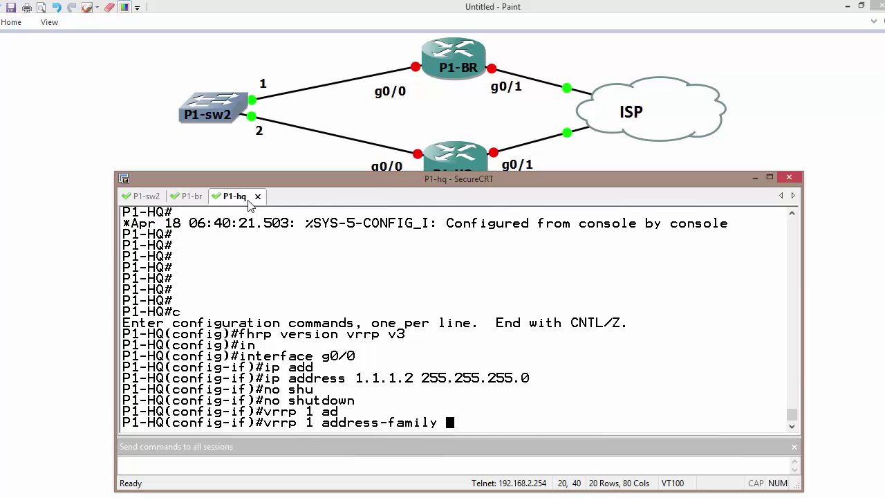
pyautogui.write('ipv4')
pyautogui.press('Return')
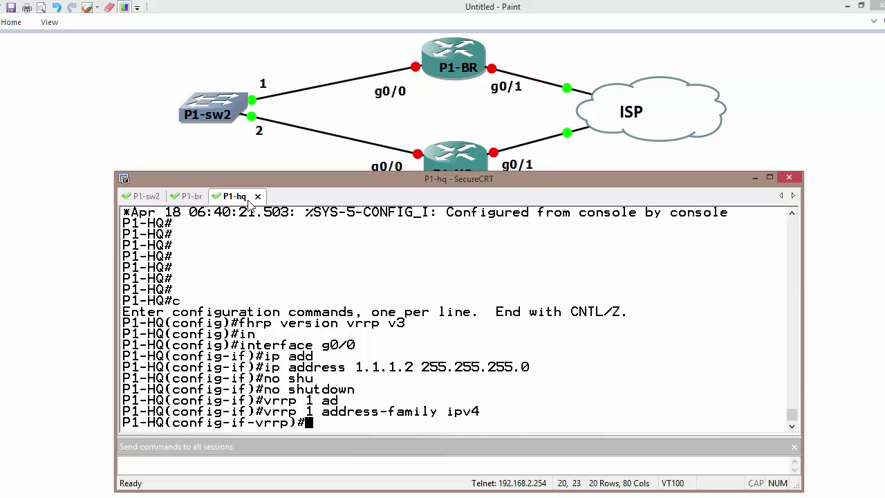
# - Set the virtual address of VRRP group 1 on P1-HQ to 1.1.1.254, correcting the mistyped address
pyautogui.write('ad')
pyautogui.press('Tab')
pyautogui.write('1.11')
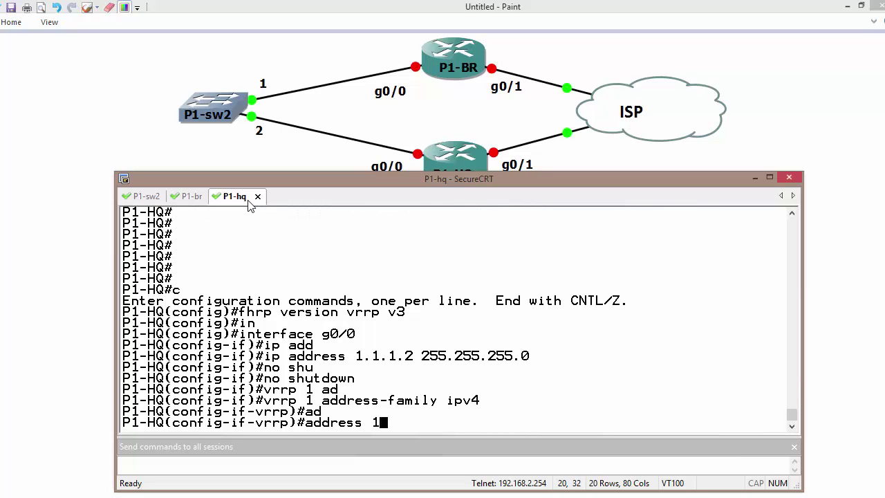
pyautogui.press('Return')
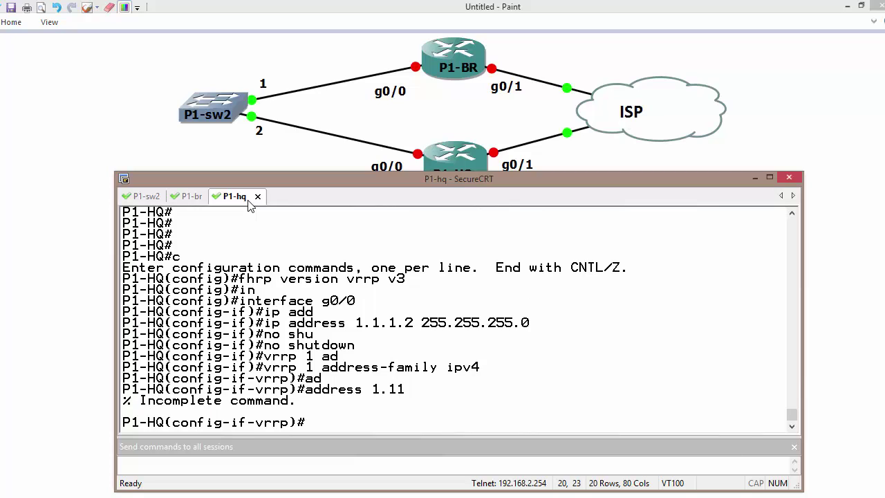
pyautogui.press('Up')
pyautogui.press('BackSpace')
pyautogui.write('.1.254')
pyautogui.press('Return')
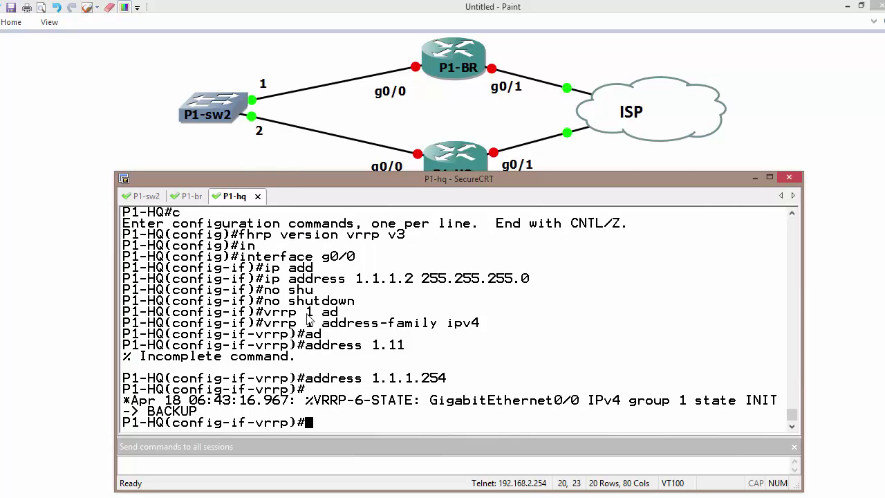
# - Return to the P1-BR session, run "do sho vrrp" and highlight the group's state line
pyautogui.click(194, 198)
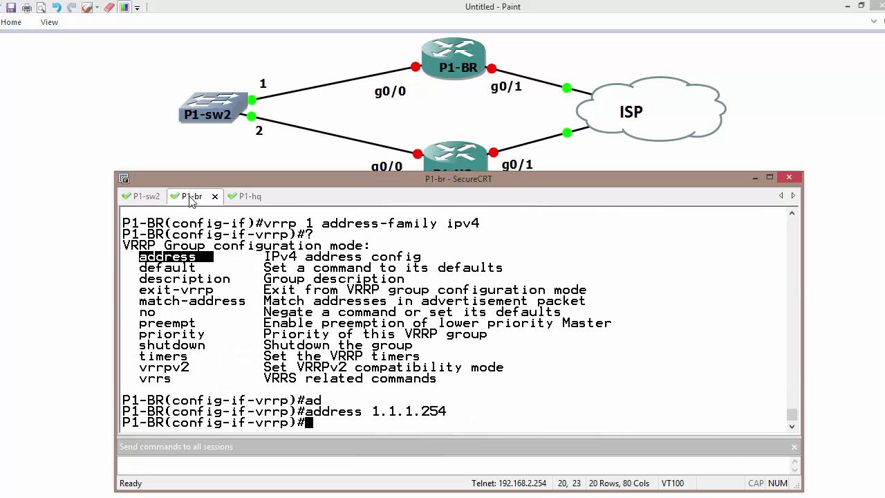
pyautogui.write('do sho')
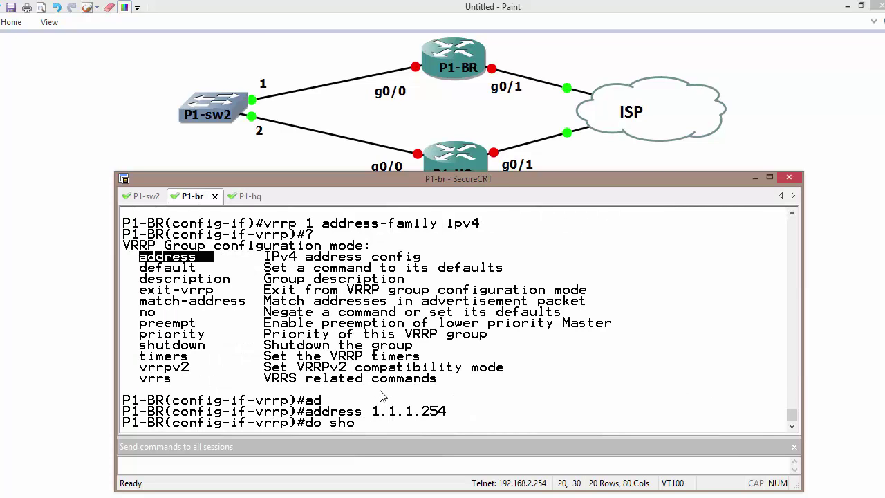
pyautogui.write(' vrrp')
pyautogui.press('Return')
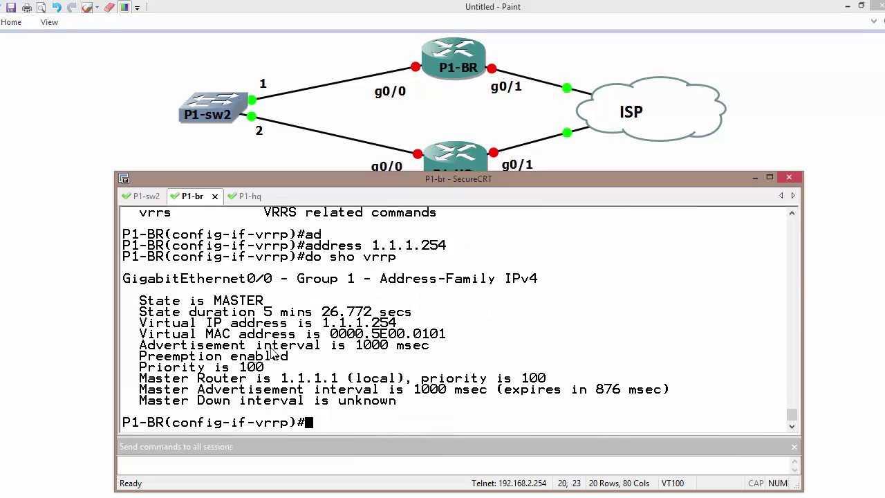
pyautogui.tripleClick(197, 304)
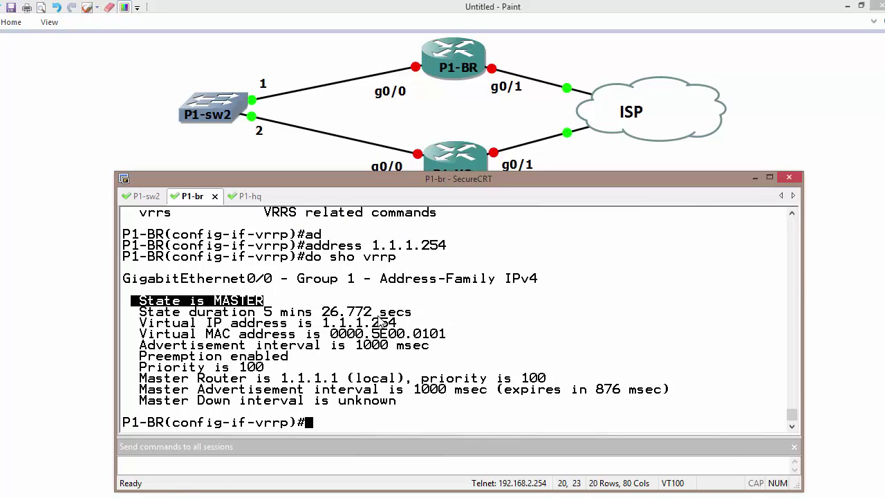
# - Run "do sho vrrp" on P1-HQ and highlight the group's virtual IP address and state
pyautogui.click(235, 197)
pyautogui.write('do s')
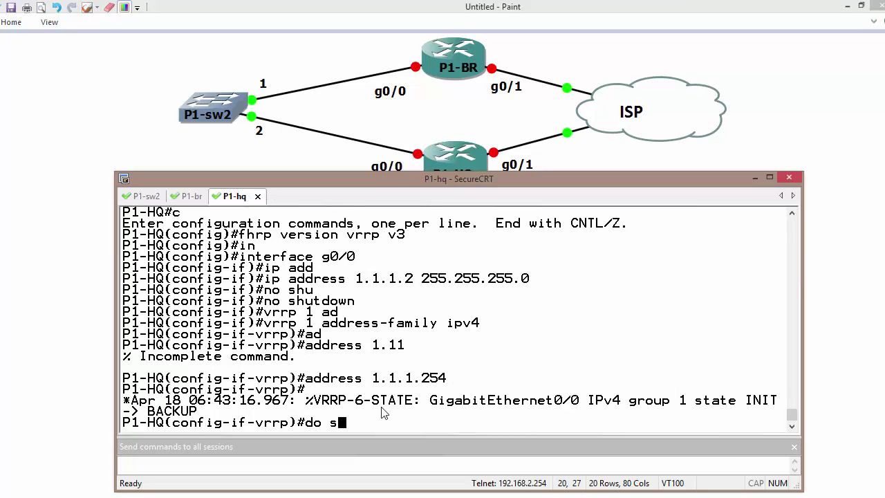
pyautogui.write('ho vrrp')
pyautogui.press('Return')
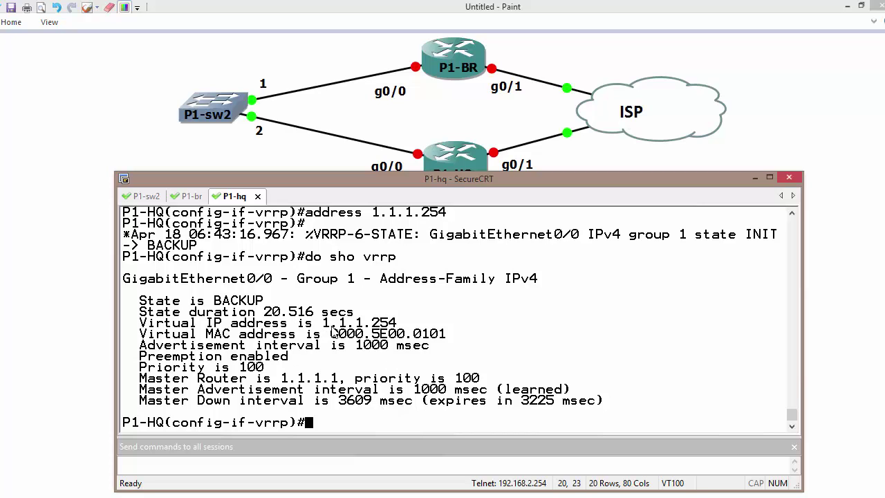
pyautogui.moveTo(322, 323); pyautogui.dragTo(397, 323)
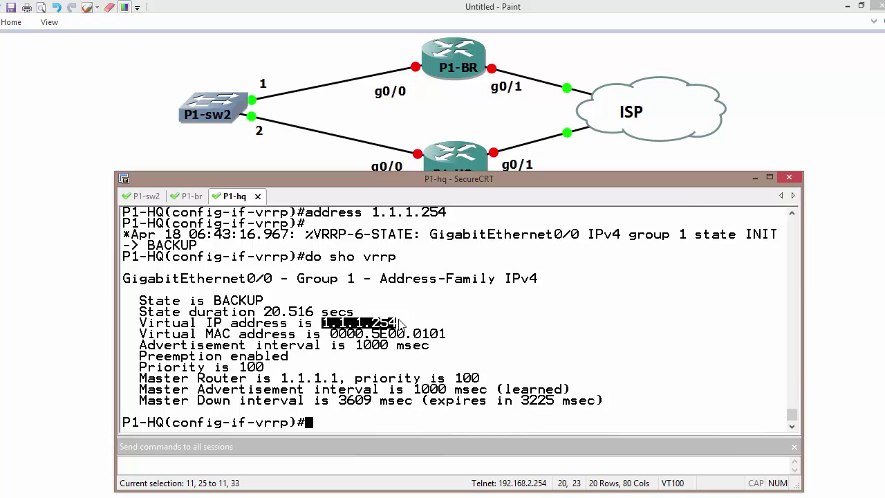
pyautogui.doubleClick(223, 303)
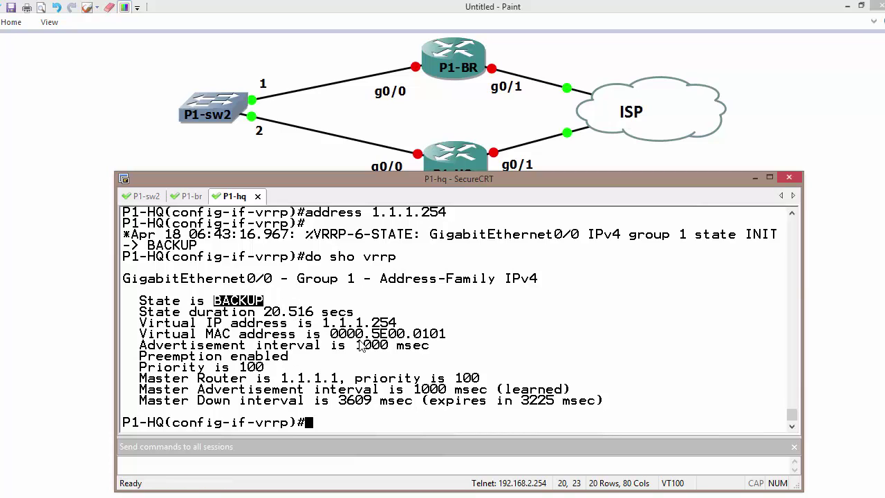
# - Switch to the P1-sw2 session and enter global configuration mode on the switch
pyautogui.click(157, 194)
pyautogui.write('c')
pyautogui.press('Return')
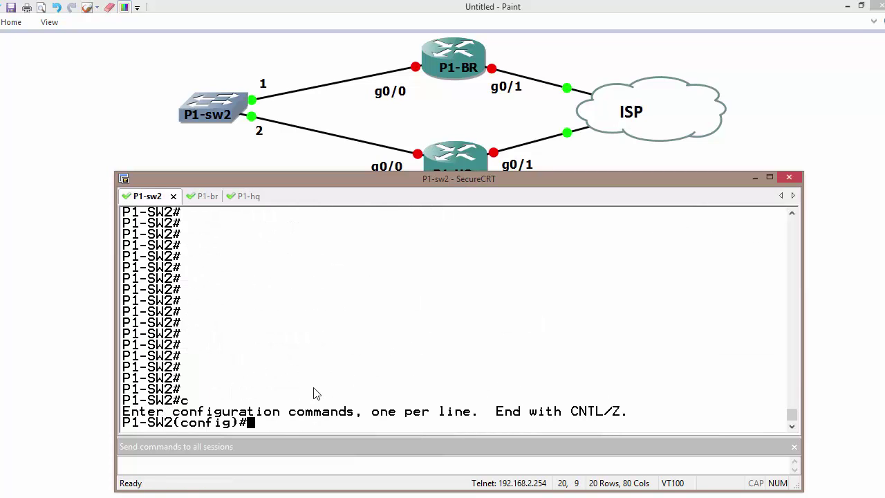
# - Assign IP address 1.1.1.10 with mask 255.255.255.0 to interface VLAN 1 on the switch and enable the interface
pyautogui.write('in')
pyautogui.press('Tab')
pyautogui.write('vl 1')
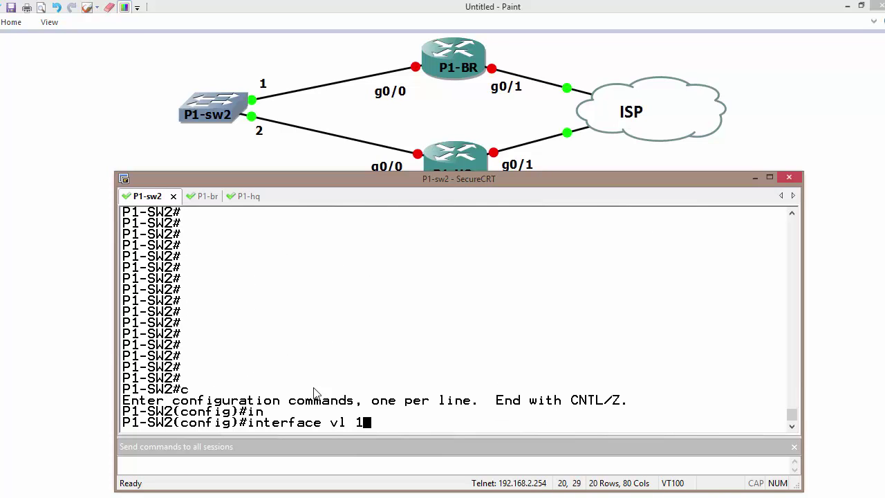
pyautogui.press('Return')
pyautogui.write('ip add')
pyautogui.press('Tab')
pyautogui.write('1.1.')
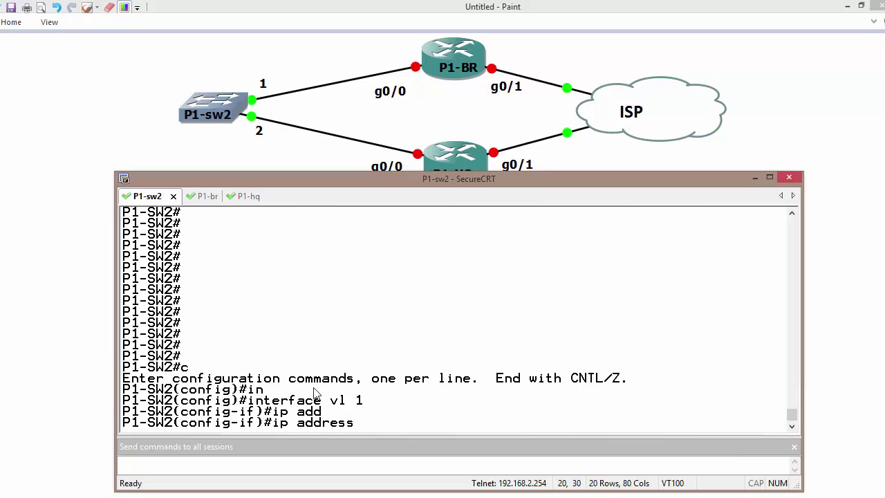
pyautogui.write('1.10 255.255.255.0')
pyautogui.press('Return')
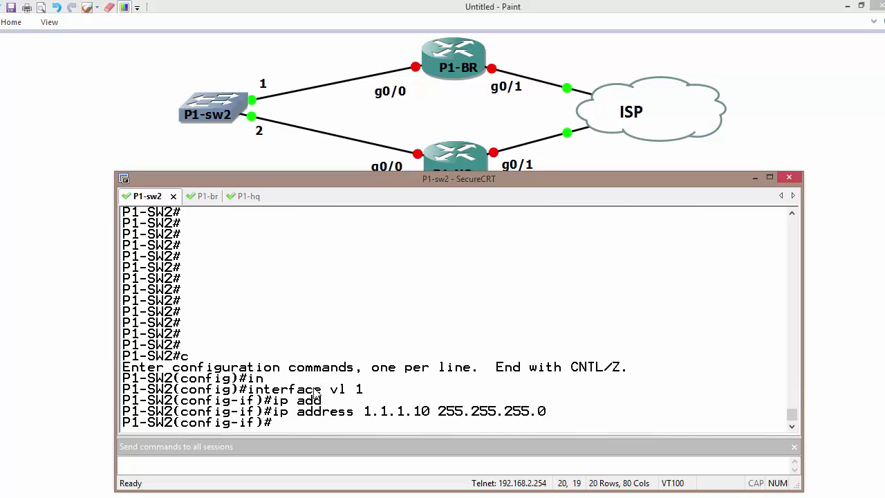
pyautogui.write('no shut')
pyautogui.press('Tab')
pyautogui.press('Return')
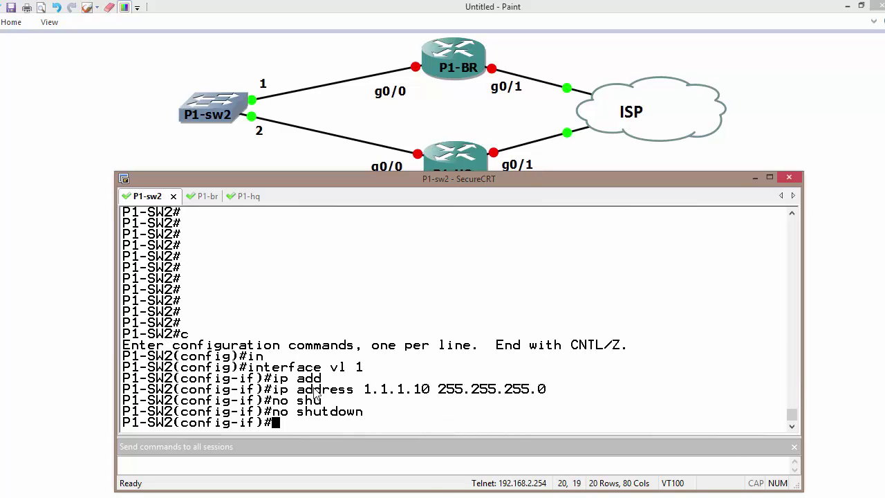
# - Leave configuration mode on the switch and ping the virtual address 1.1.1.254
pyautogui.write('exit')
pyautogui.press('Return')
pyautogui.press('Return')
pyautogui.press('Return')
pyautogui.press('Return')
pyautogui.press('Return')
pyautogui.press('Return')
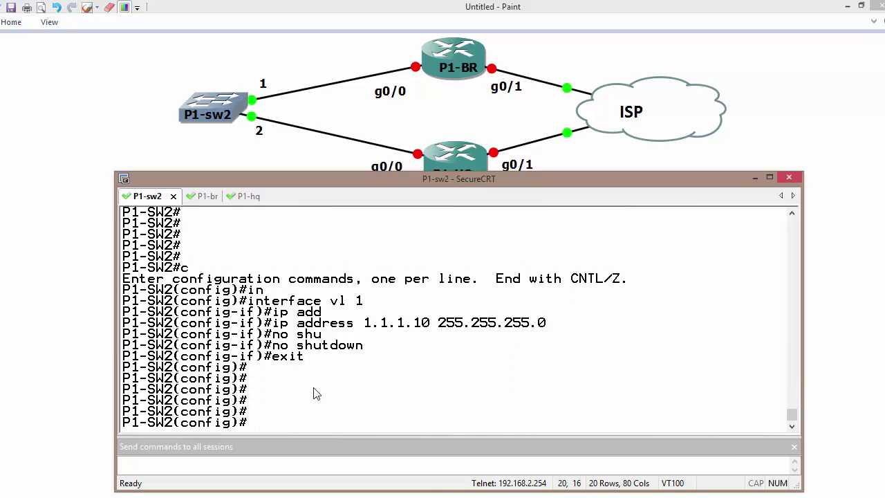
pyautogui.hotkey('ctrl', 'z')
pyautogui.write('pin')
pyautogui.press('Tab')
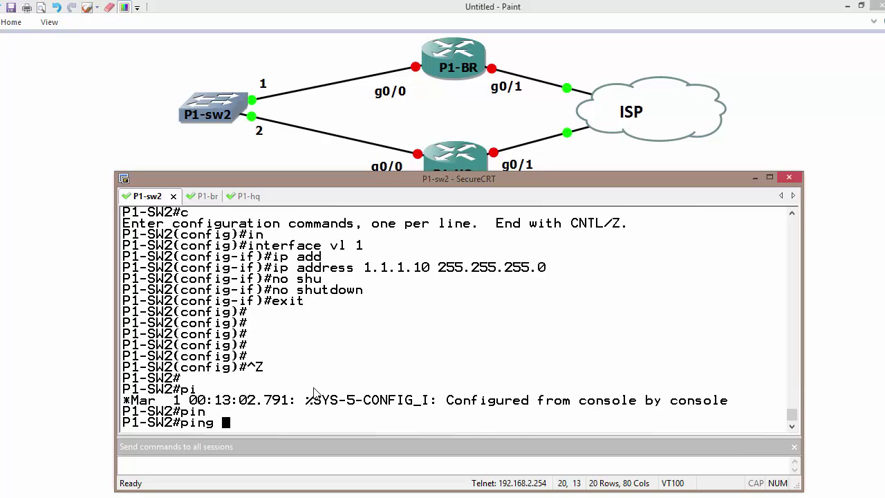
pyautogui.write('1.1.1.254')
pyautogui.press('Return')
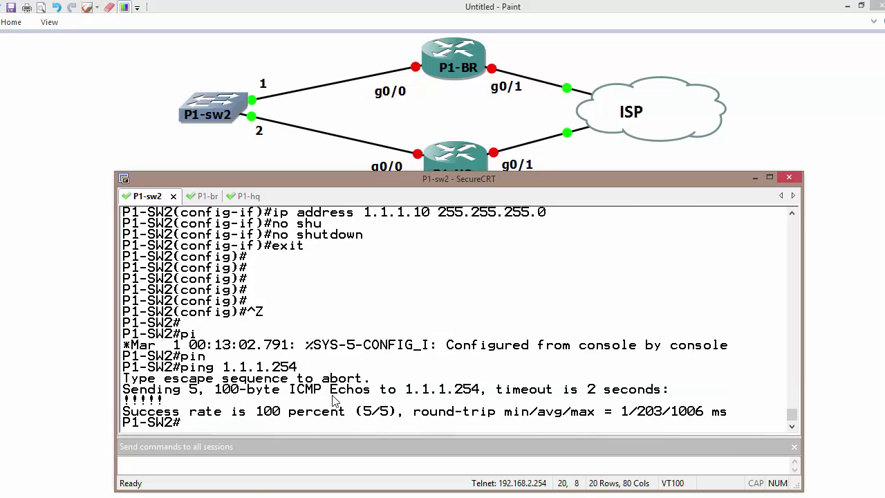
# - Switch to the P1-BR session, leave configuration mode and turn on ICMP debugging with "debug ip icmp"
pyautogui.click(208, 199)
pyautogui.hotkey('ctrl', 'z')
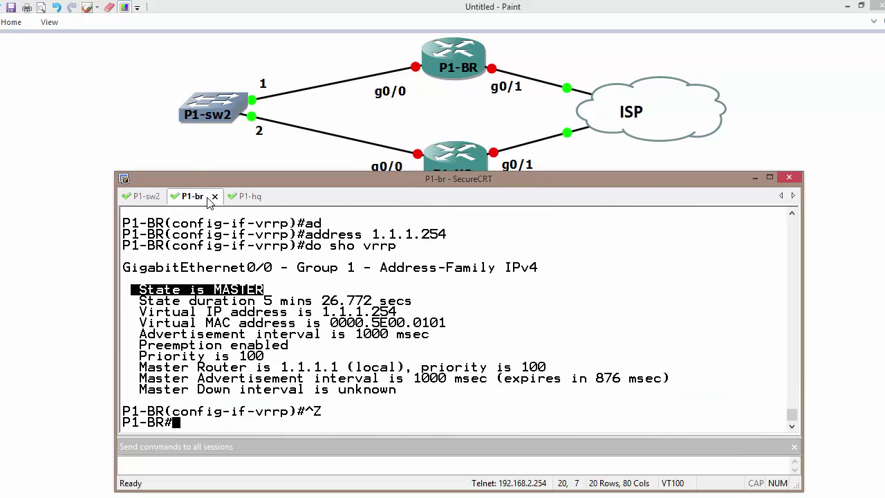
pyautogui.press('Return')
pyautogui.write('deb')
pyautogui.press('Tab')
pyautogui.write('ip ic')
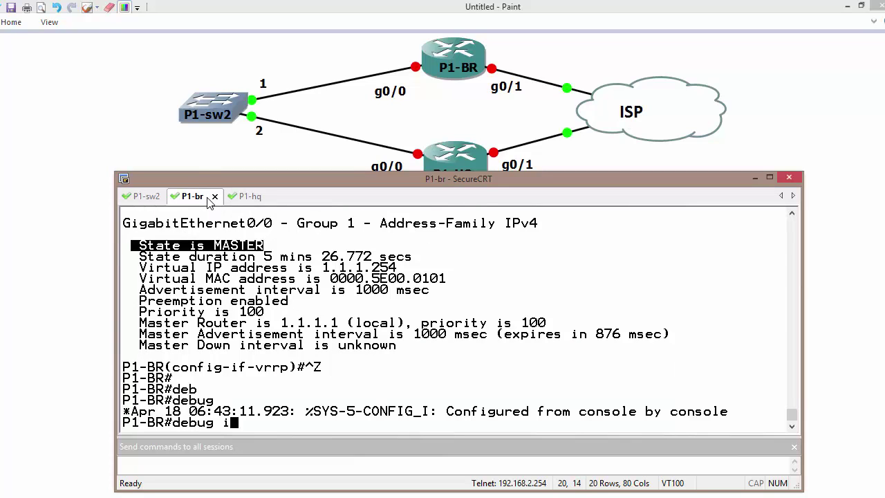
pyautogui.press('Tab')
pyautogui.press('Return')
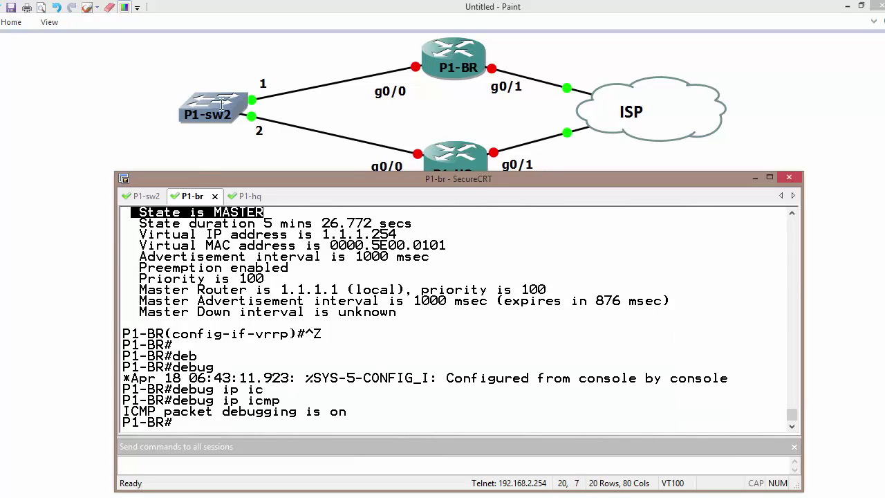
# - Switch to the P1-HQ session, leave configuration mode and turn on ICMP debugging with "debug ip icmp"
pyautogui.click(254, 198)
pyautogui.hotkey('ctrl', 'z')
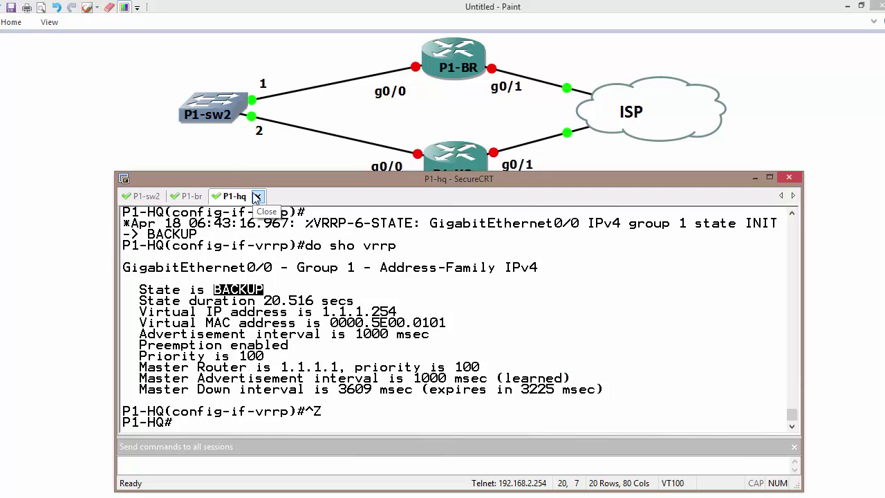
pyautogui.write('de')
pyautogui.press('Tab')
pyautogui.write('b')
pyautogui.press('Tab')
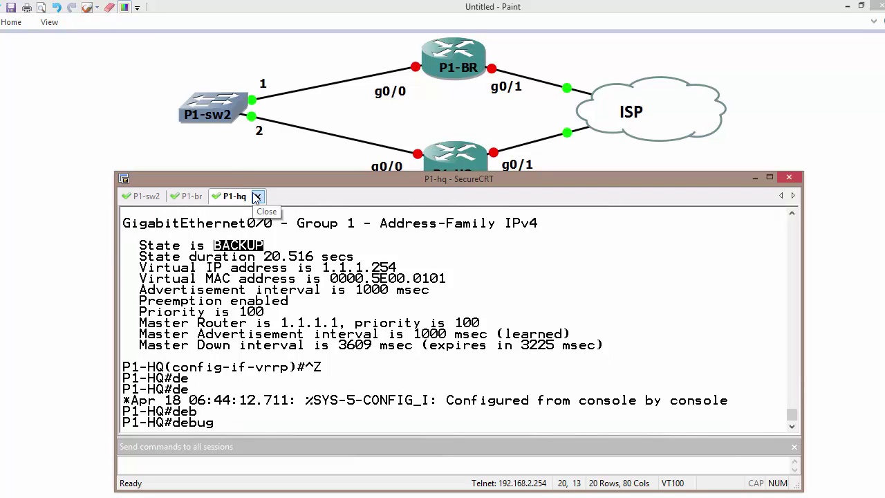
pyautogui.write('ip icm')
pyautogui.press('Tab')
pyautogui.press('Return')
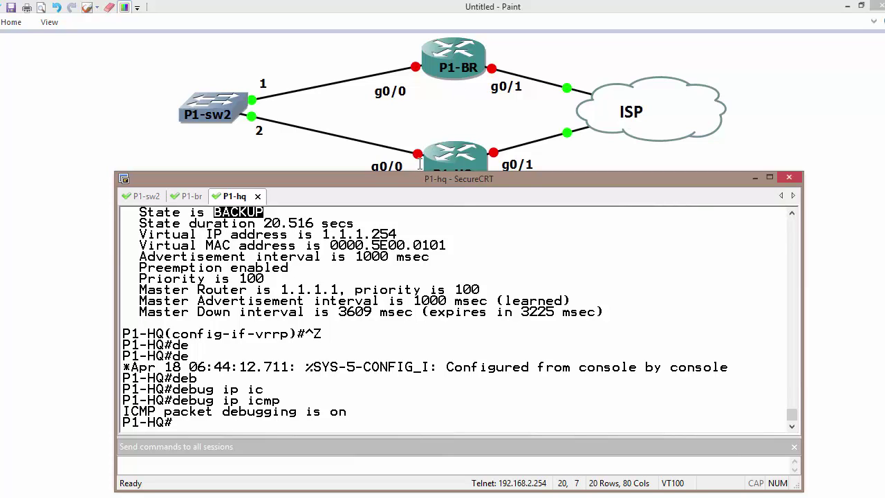
# - Repeat the ping to 1.1.1.254 from the P1-sw2 session and check the ICMP debug output on P1-BR
pyautogui.click(145, 196)
pyautogui.press('Up')
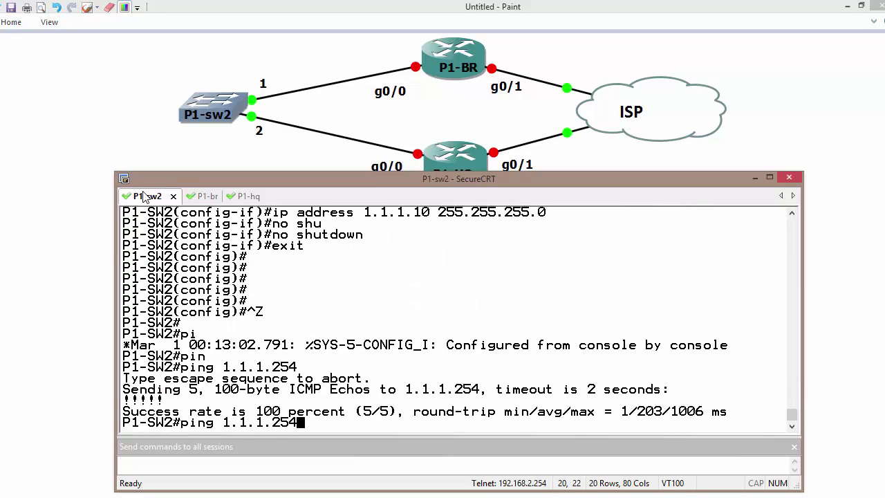
pyautogui.press('Return')
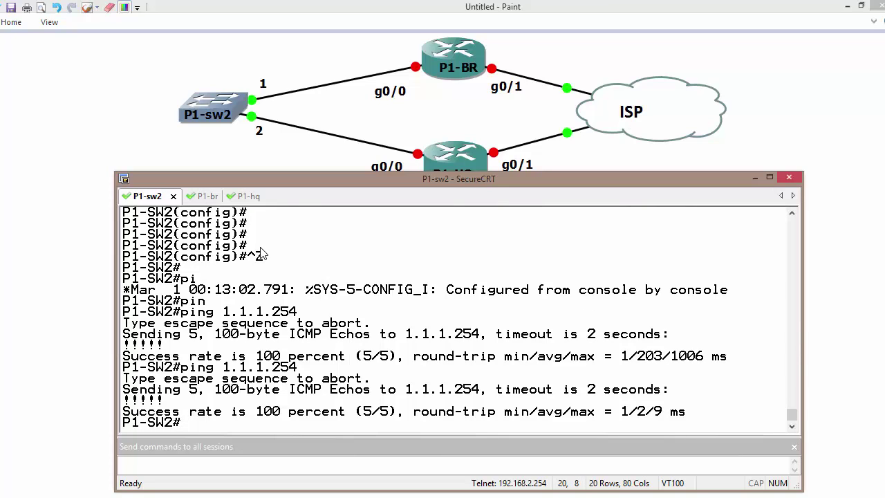
pyautogui.click(206, 197)
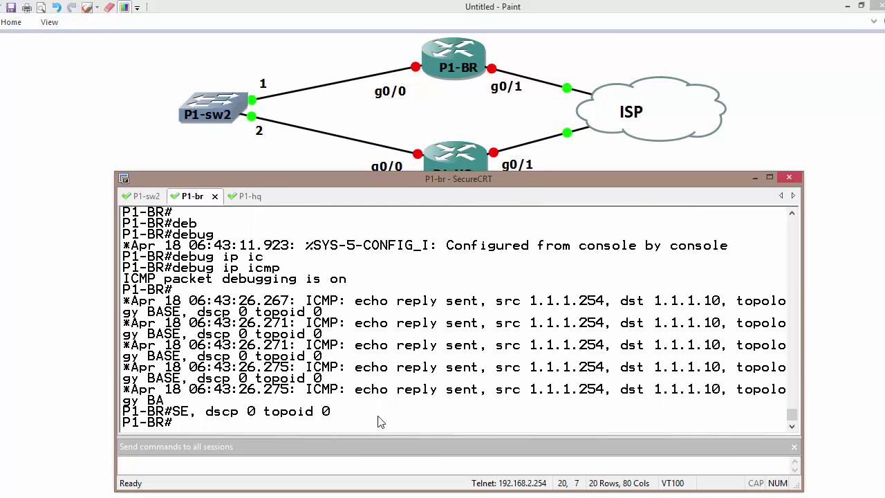
# - Turn off all debugging with "u all" on P1-BR and on P1-HQ
pyautogui.write('u all')
pyautogui.press('Return')
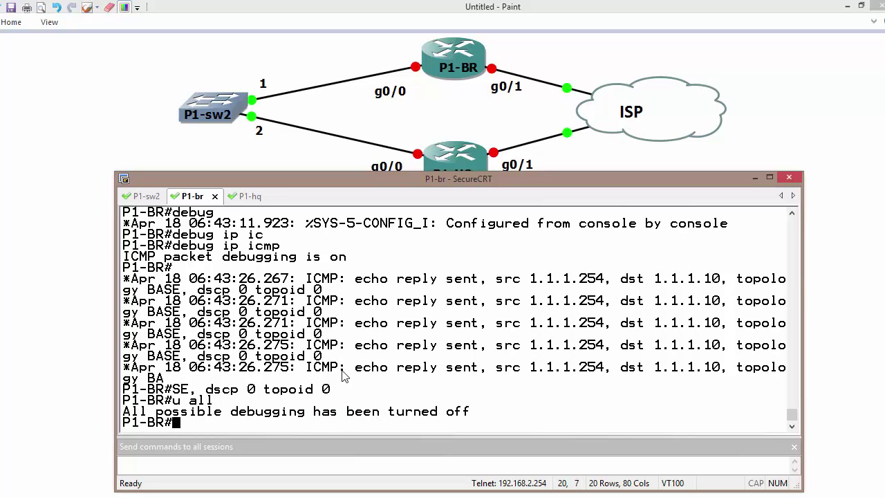
pyautogui.click(253, 196)
pyautogui.write('u all')
pyautogui.press('Return')
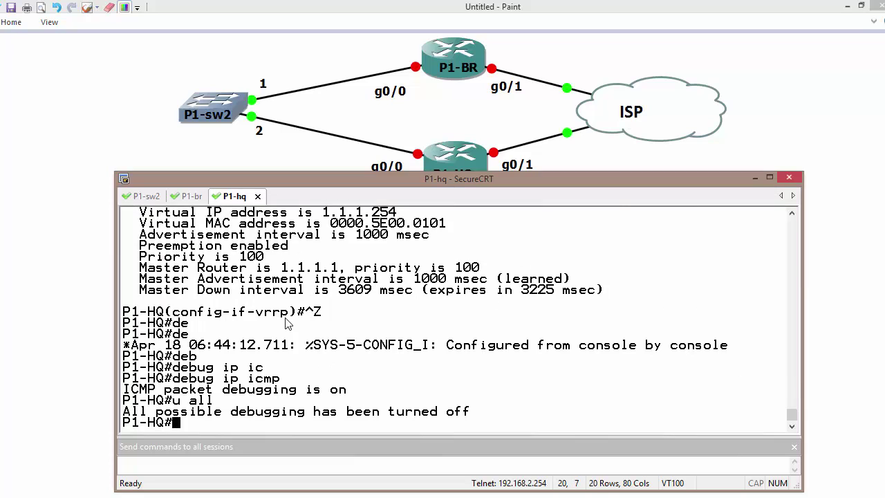
# - Return to the P1-BR session and enter interface configuration mode for g0/0
pyautogui.click(198, 197)
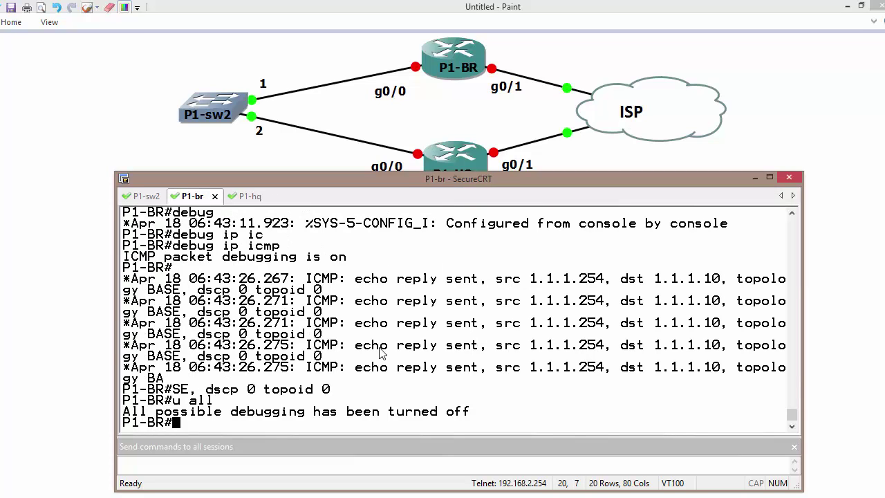
pyautogui.write('c')
pyautogui.press('Return')
pyautogui.press('Return')
pyautogui.press('Return')
pyautogui.write('in')
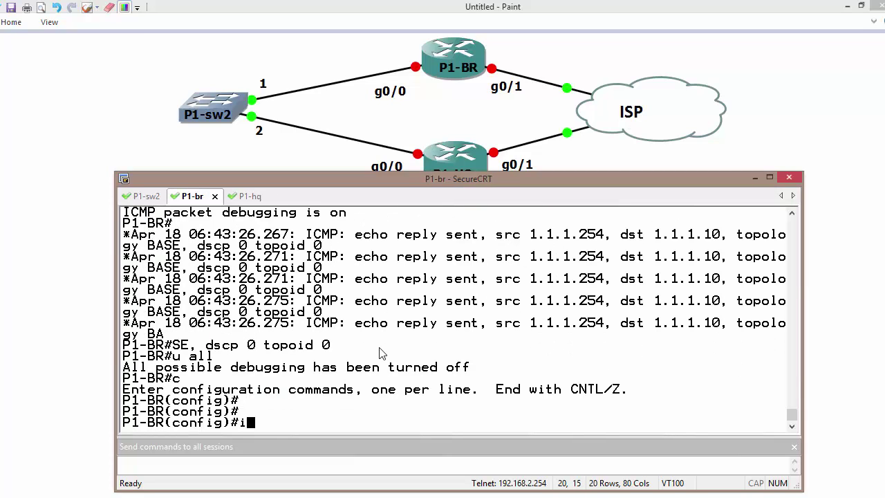
pyautogui.press('Tab')
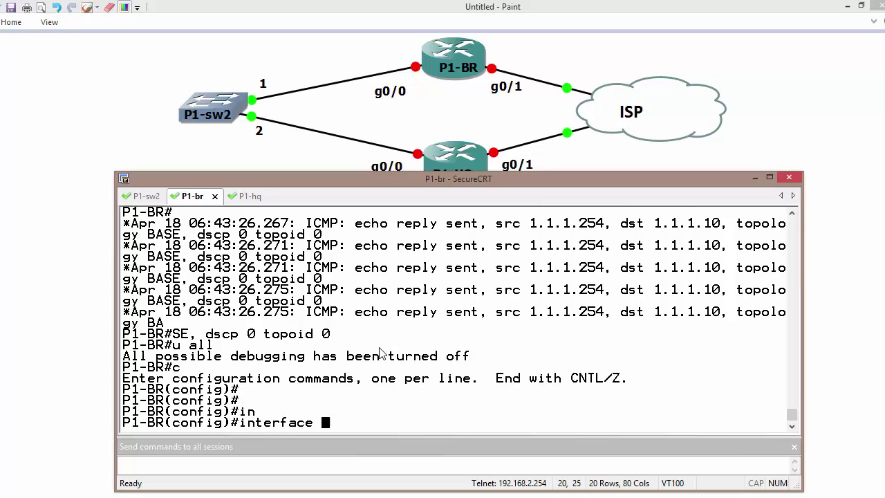
pyautogui.write('g0/0')
pyautogui.press('Return')
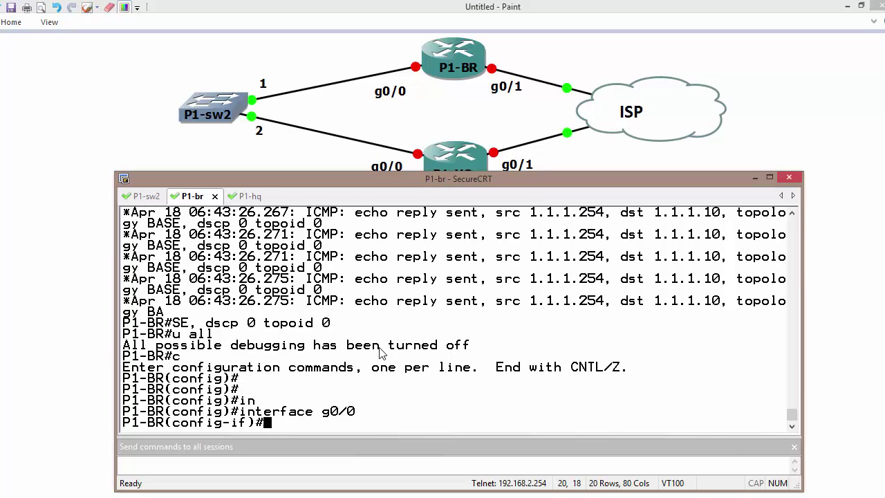
# - Create VRRP group 1 for the IPv6 address family on P1-BR's g0/0 interface
pyautogui.write('vrr')
pyautogui.press('Tab')
pyautogui.write('p 1 ad')
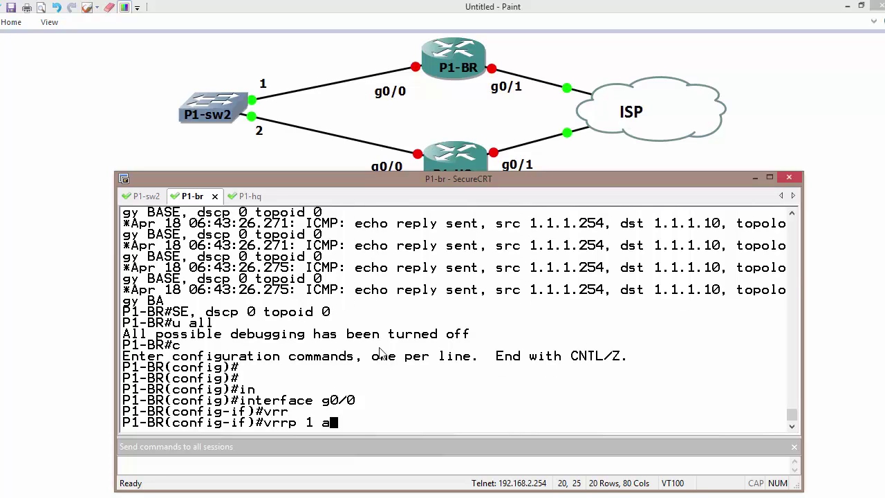
pyautogui.press('Tab')
pyautogui.write('ipv')
pyautogui.press('Tab')
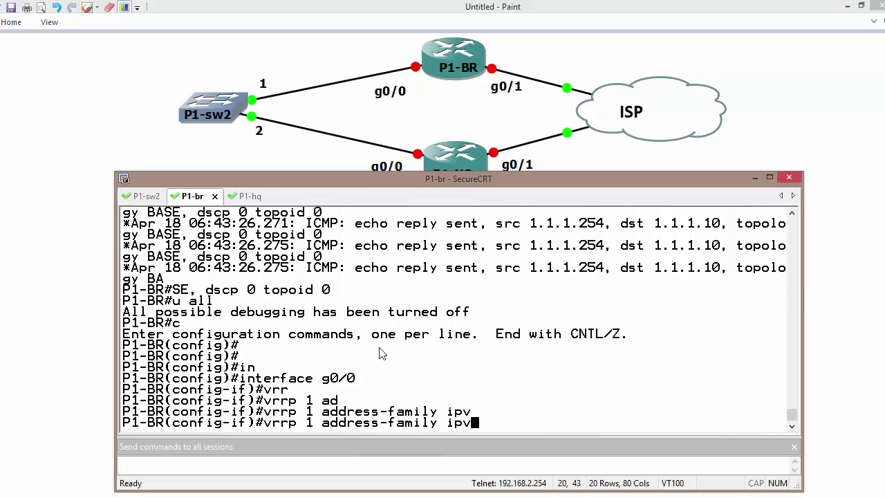
pyautogui.write('6')
pyautogui.press('Return')
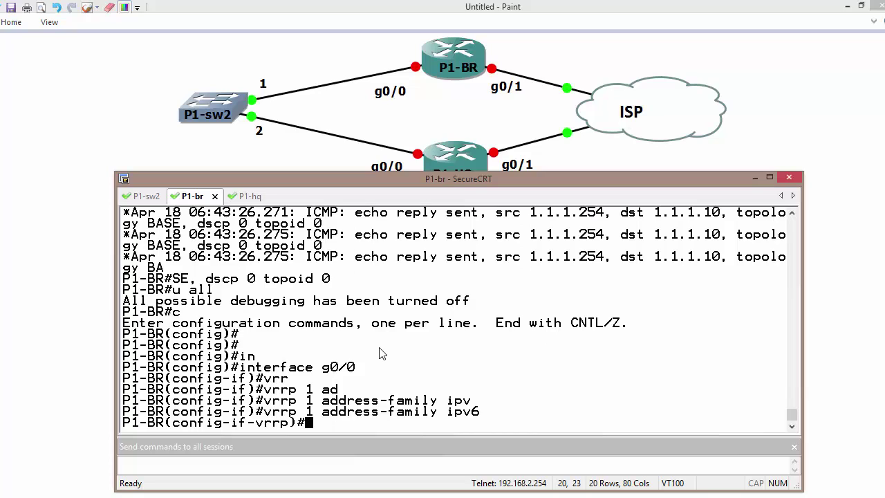
# - Try to set the IPv6 group's virtual address with "address fe80::1"
pyautogui.write('add')
pyautogui.press('Tab')
pyautogui.write('fe')
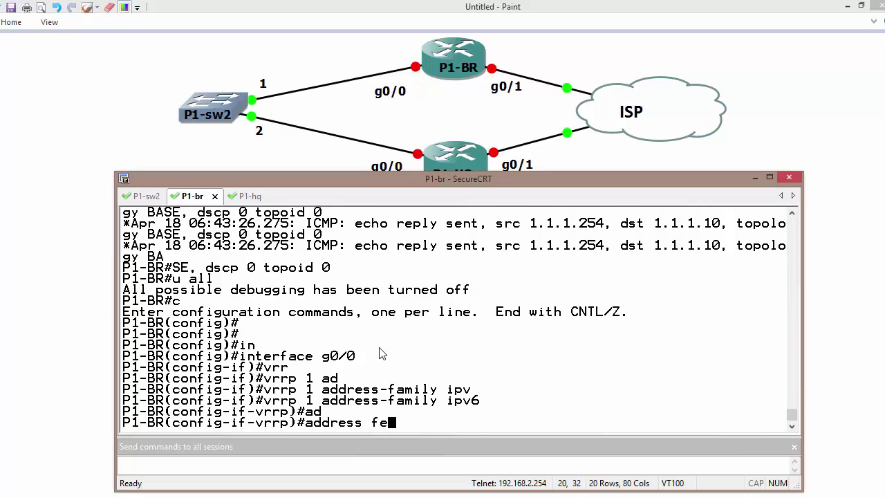
pyautogui.write('80::')
pyautogui.write('1')
pyautogui.press('Return')
# - List the options that can follow "address fe80::1", highlight the primary option line and clear the command line
pyautogui.press('Up')
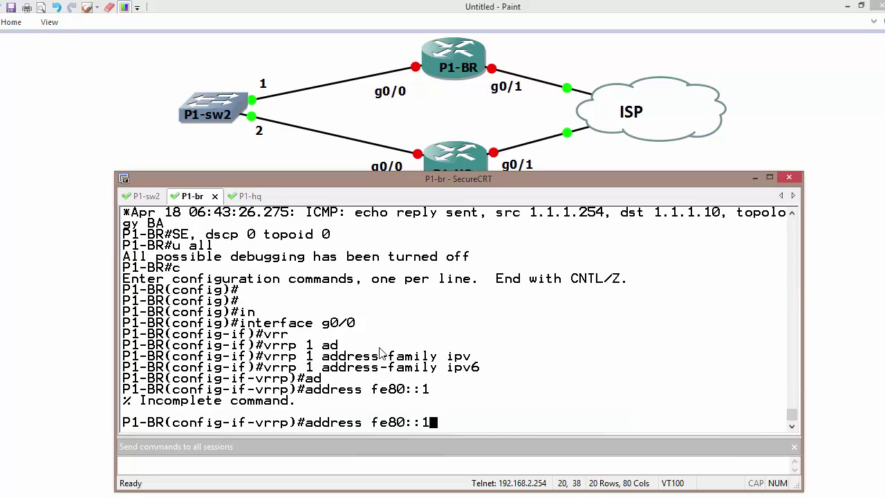
pyautogui.write('?')
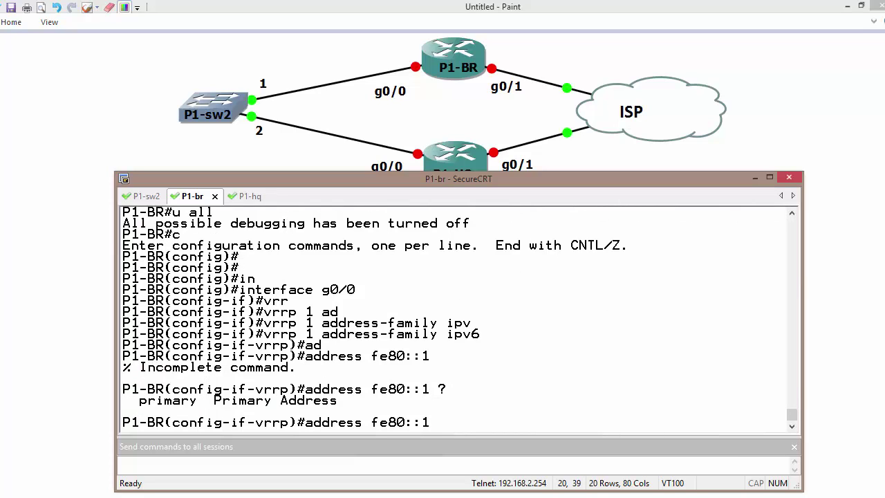
pyautogui.moveTo(132, 401); pyautogui.dragTo(339, 409)
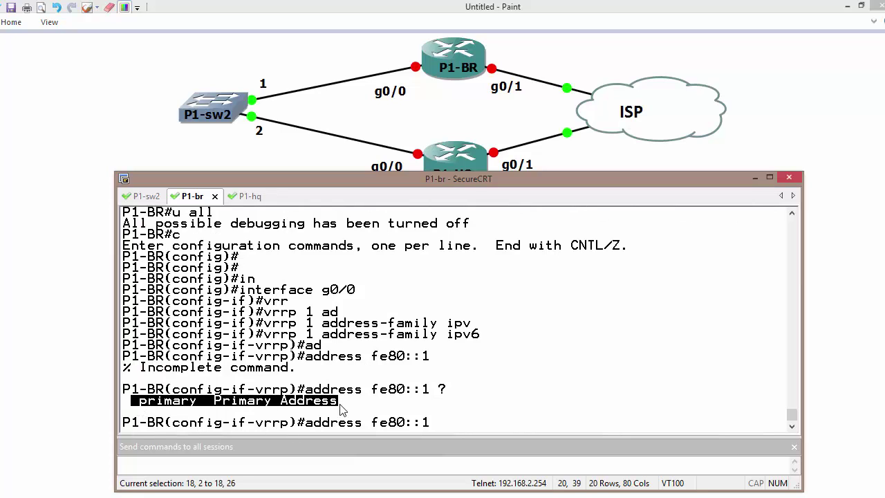
pyautogui.press('BackSpace')
pyautogui.press('BackSpace')
pyautogui.press('BackSpace')
pyautogui.press('BackSpace')
pyautogui.press('BackSpace')
pyautogui.press('BackSpace')
pyautogui.press('BackSpace')
pyautogui.press('BackSpace')
pyautogui.press('BackSpace')
pyautogui.press('BackSpace')
pyautogui.press('BackSpace')
pyautogui.press('BackSpace')
pyautogui.press('BackSpace')
pyautogui.press('BackSpace')
pyautogui.press('BackSpace')
pyautogui.press('BackSpace')
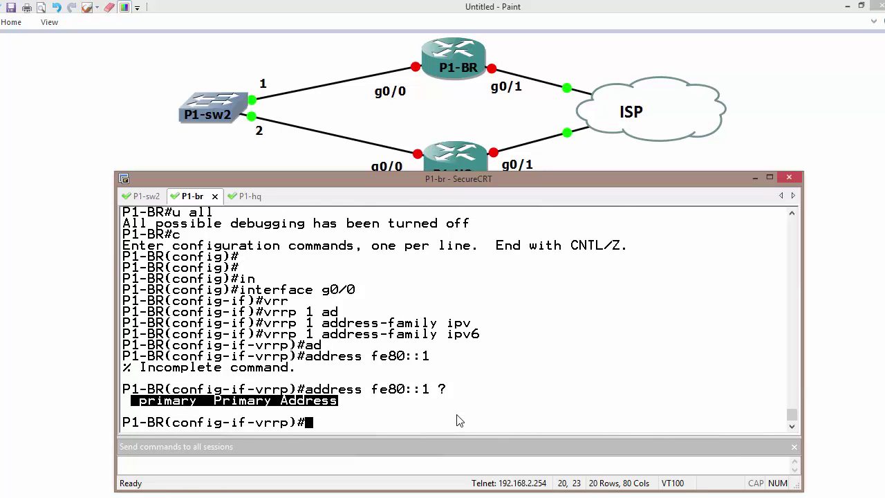
# - Recall the address-family command and enter VRRP group 1 configuration for IPv4 instead
pyautogui.press('Up')
pyautogui.press('Up')
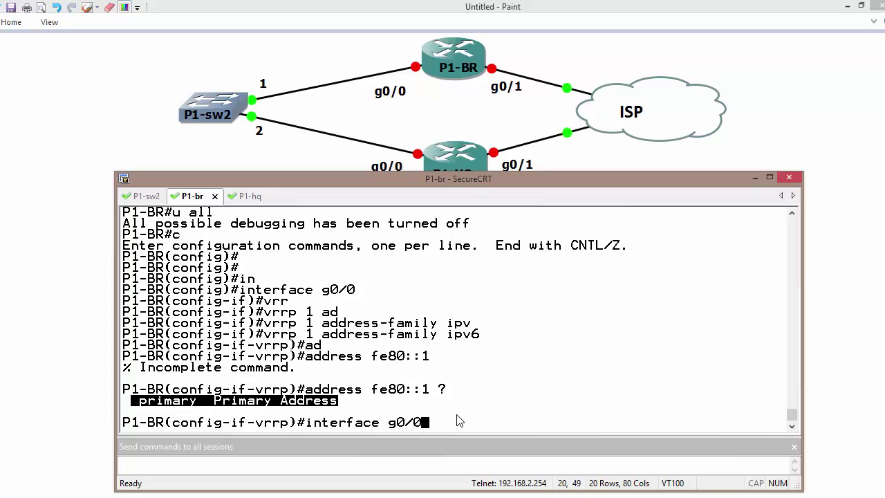
pyautogui.press('Down')
pyautogui.press('BackSpace')
pyautogui.write('4')
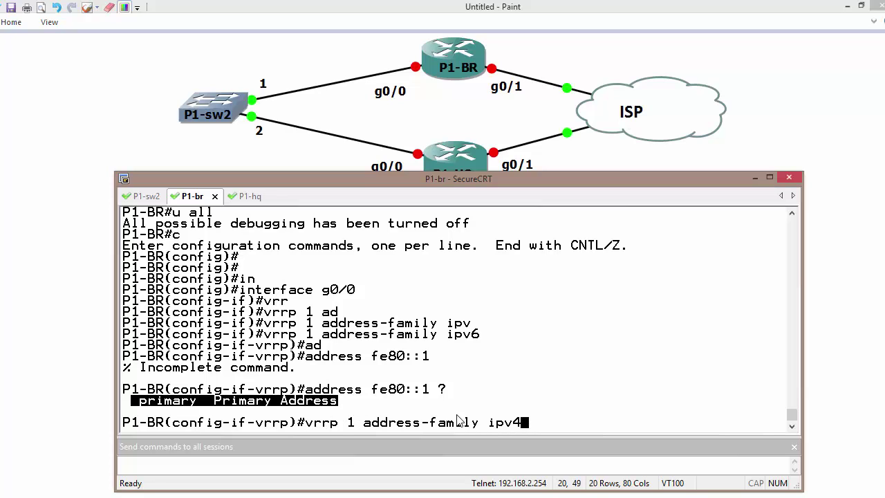
pyautogui.press('Return')
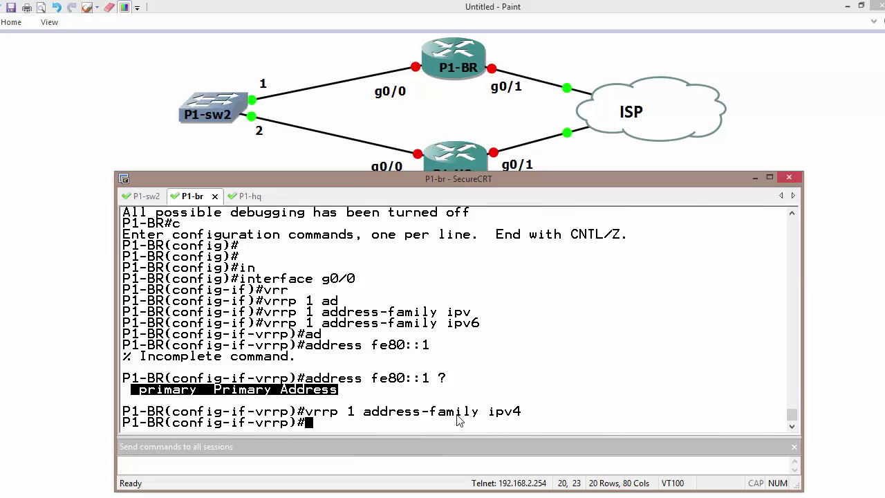
# - Query the help for the IPv4 group's address command and list the options that can follow 1.1.1.254
pyautogui.write('ad')
pyautogui.press('Tab')
pyautogui.write('?')
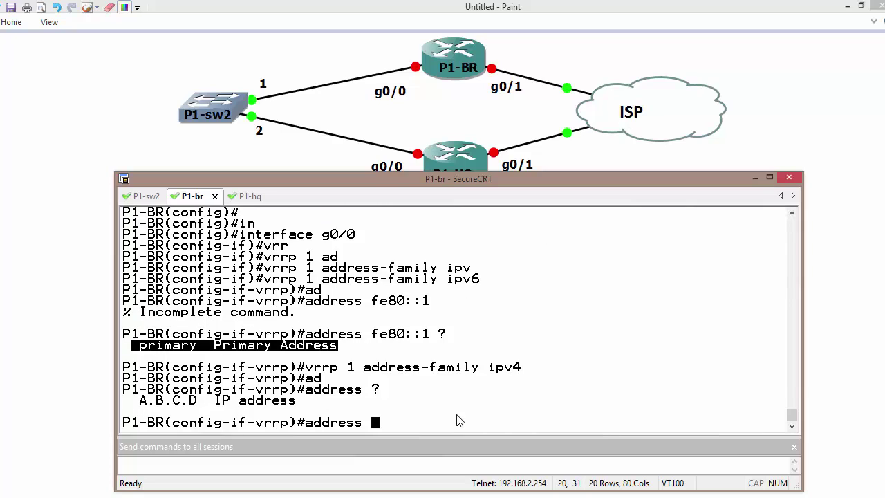
pyautogui.write('1.1.1.254 ?')
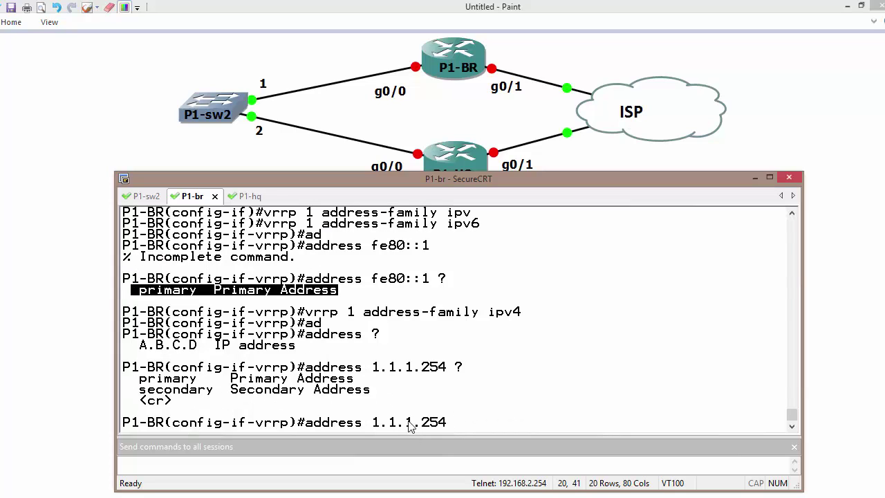
# - Highlight the secondary and <cr> options in the help for the IPv4 group's address command
pyautogui.moveTo(140, 392); pyautogui.dragTo(256, 392)
pyautogui.click(159, 400)
pyautogui.doubleClick(142, 403)
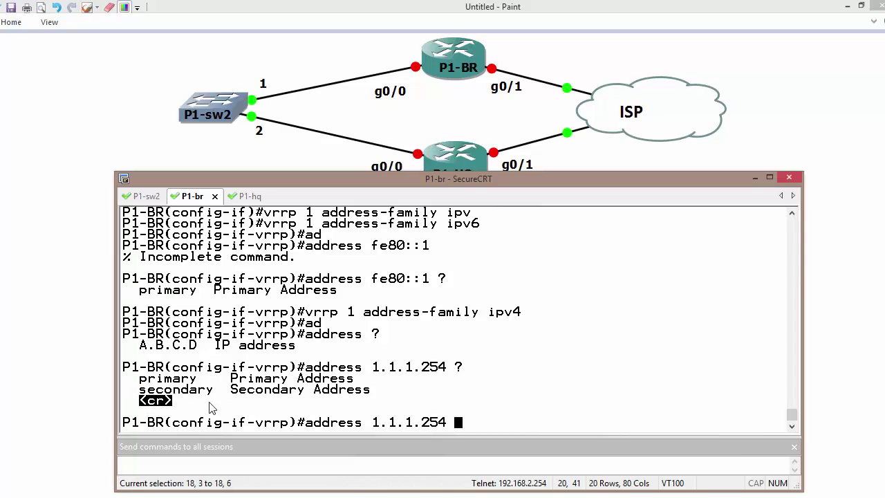
# - Recall the address-family command on P1-BR and enter VRRP group 1 configuration for IPv6
pyautogui.press('Up')
pyautogui.press('Up')
pyautogui.press('Up')
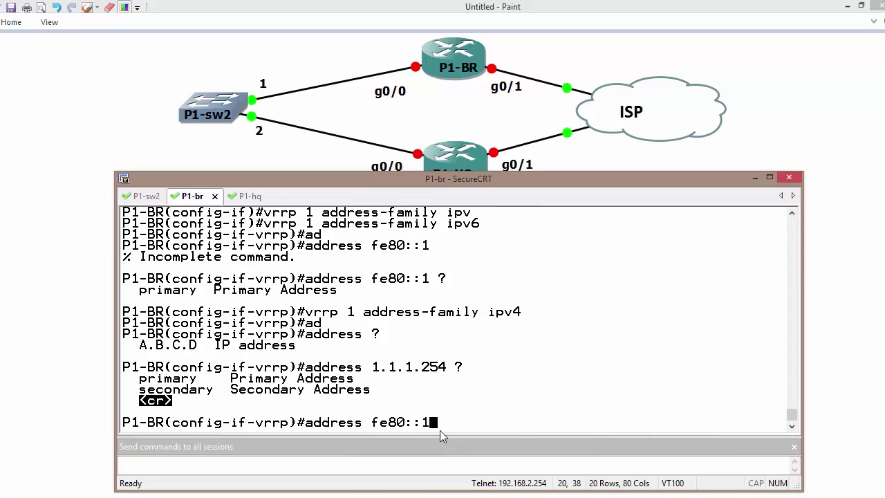
pyautogui.press('Down')
pyautogui.press('BackSpace')
pyautogui.write('6')
pyautogui.press('Return')
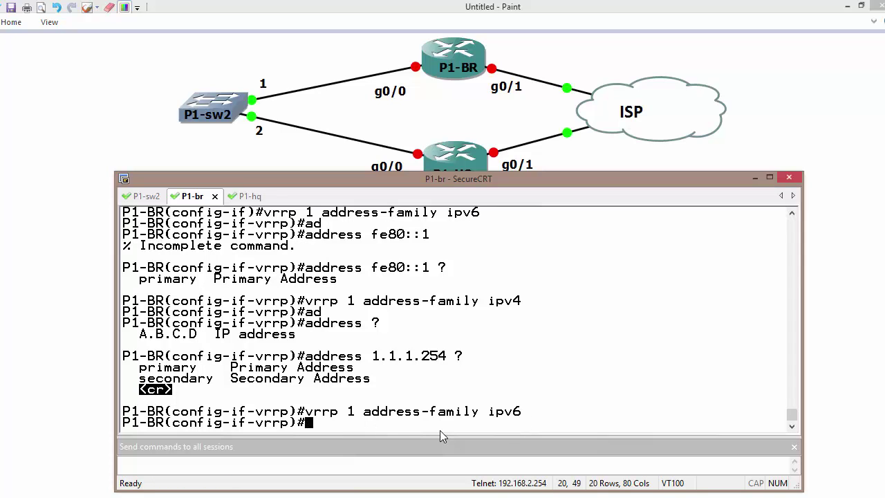
# - Set the IPv6 group's virtual address on P1-BR with "address fe80::1 primary"
pyautogui.write('add')
pyautogui.press('Tab')
pyautogui.write('fe')
pyautogui.press('Tab')
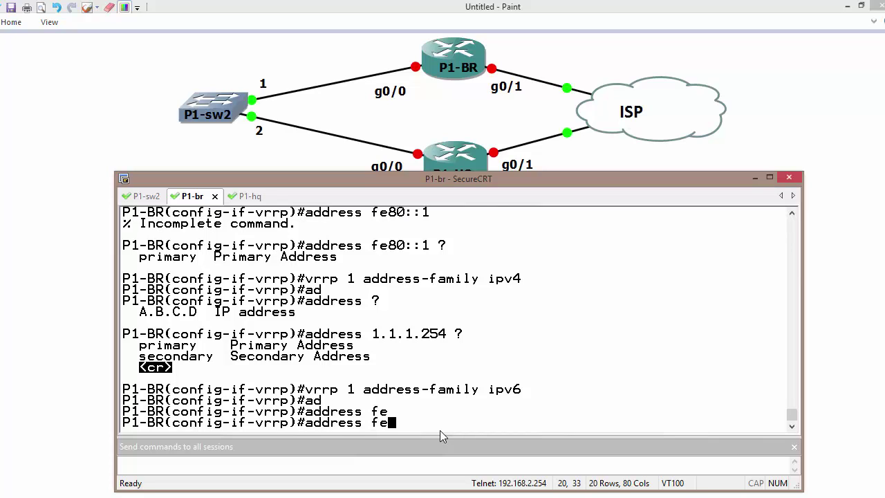
pyautogui.write('80::1 p')
pyautogui.press('Tab')
pyautogui.press('Return')
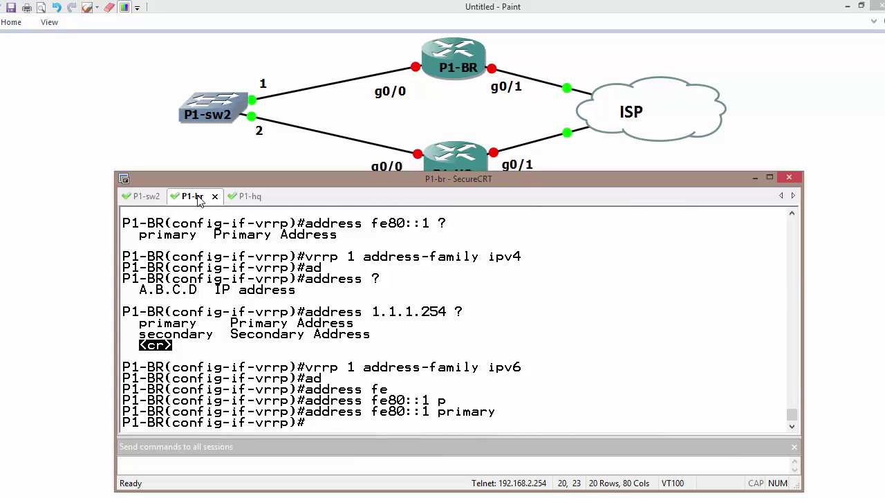
# - Switch to the P1-HQ session and enter configuration of interface g0/0
pyautogui.click(243, 196)
pyautogui.write('c')
pyautogui.press('Return')
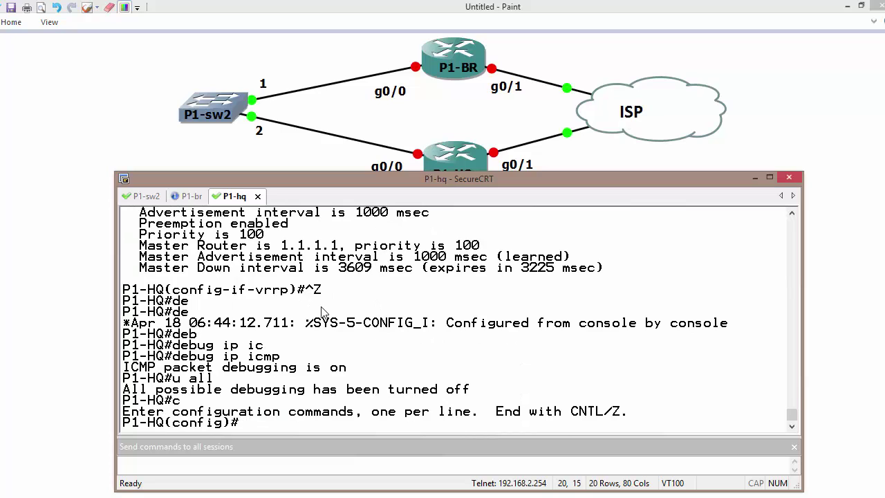
pyautogui.write('in')
pyautogui.press('Tab')
pyautogui.write('g0/0')
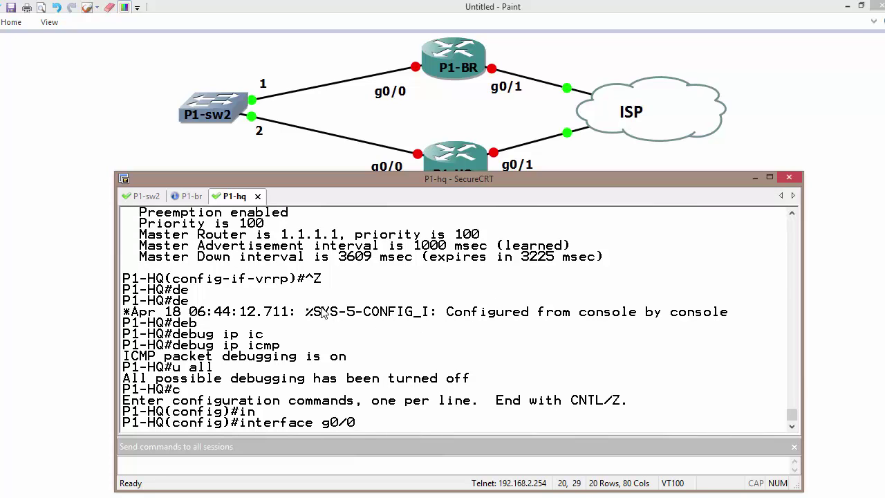
pyautogui.press('Return')
# - Query the options of "vrrp 1" on P1-HQ and enter group 1 configuration with address-family ipv6
pyautogui.write('vrrp')
pyautogui.press('Tab')
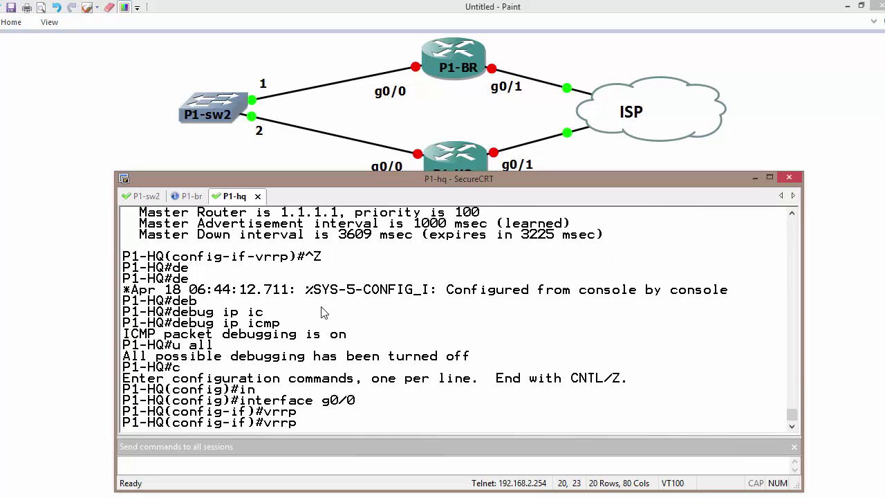
pyautogui.write('1 ?')
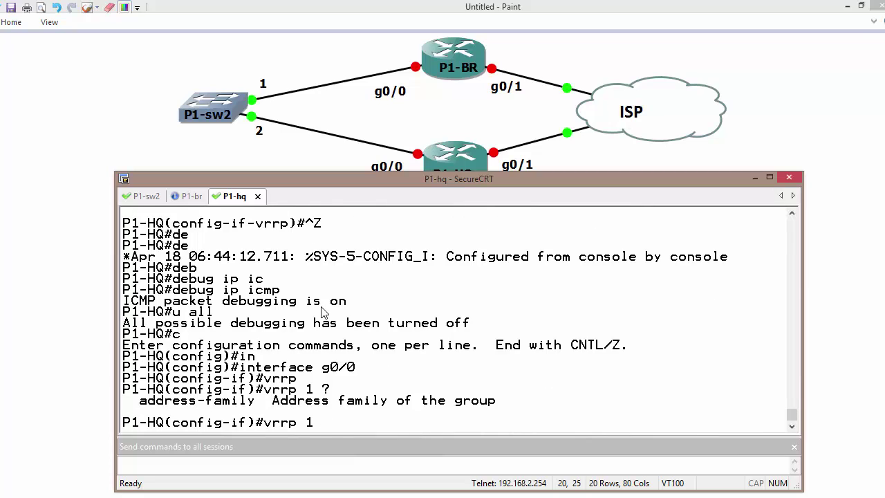
pyautogui.write('ad')
pyautogui.press('Tab')
pyautogui.write('ipv')
pyautogui.press('Tab')
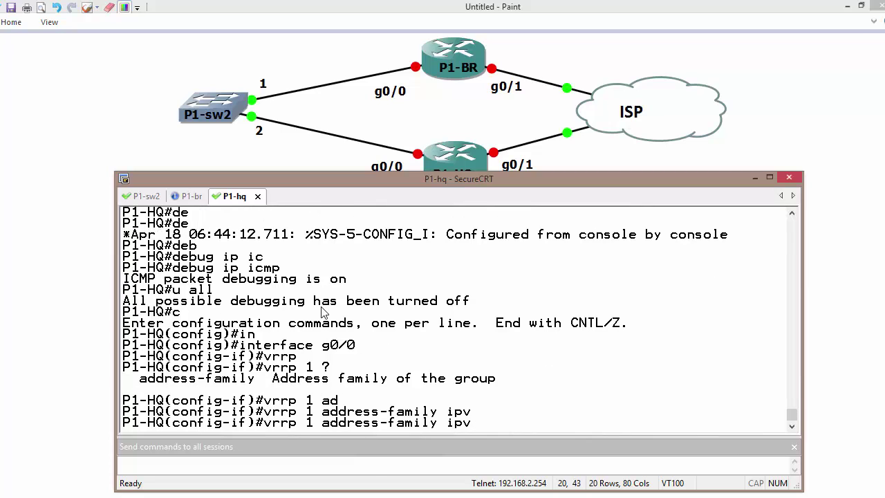
pyautogui.write('6')
pyautogui.press('Return')
# - Query the address command's help on P1-HQ and set the IPv6 group's virtual address to fe80::1 primary
pyautogui.write('add')
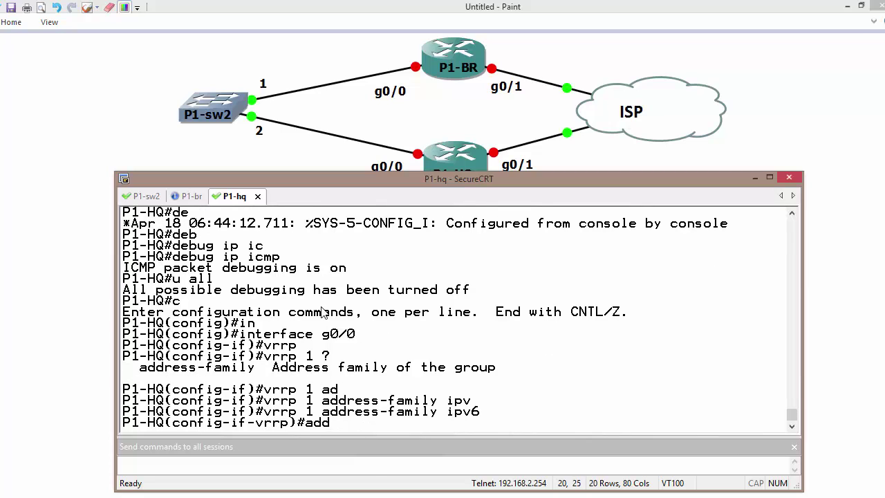
pyautogui.press('Tab')
pyautogui.write('?fe80:')
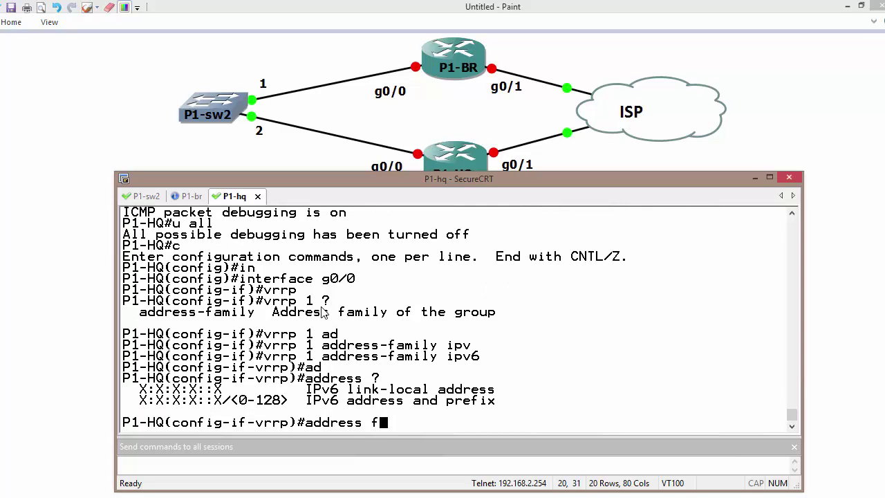
pyautogui.write(':1 p')
pyautogui.press('Tab')
pyautogui.press('Return')
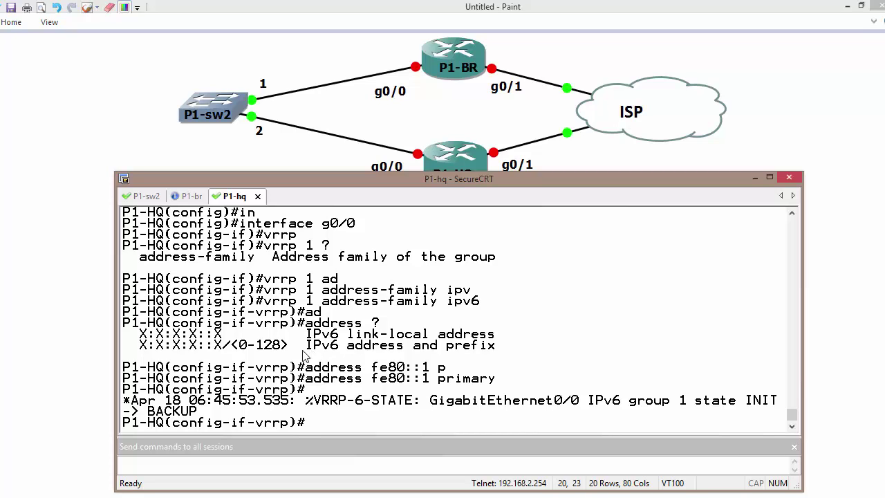
# - Switch to the P1-BR session and leave configuration mode for the privileged prompt
pyautogui.hotkey('alt', '2')
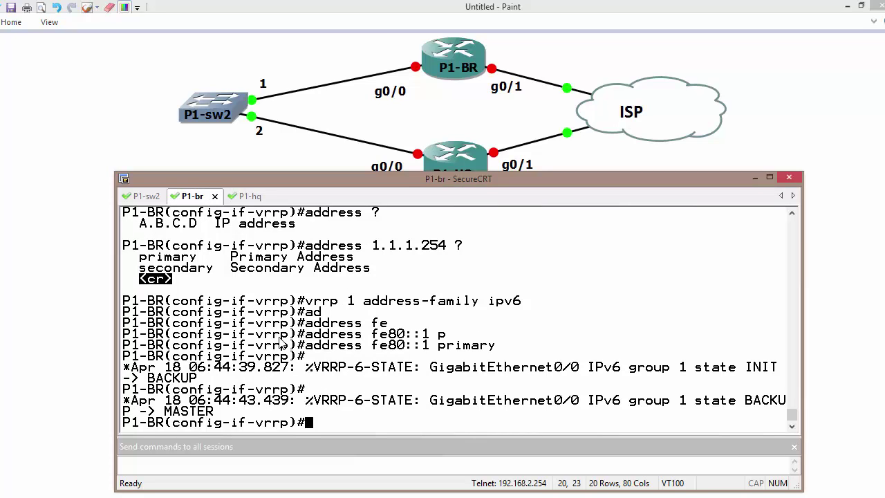
pyautogui.hotkey('ctrl', 'z')
pyautogui.press('Return')
pyautogui.press('Return')
pyautogui.press('Return')
pyautogui.press('Return')
# - List the options of "show vrrp" on P1-BR, highlight the IPv6 entry and run the plain command
pyautogui.write('sh')
pyautogui.press('Tab')
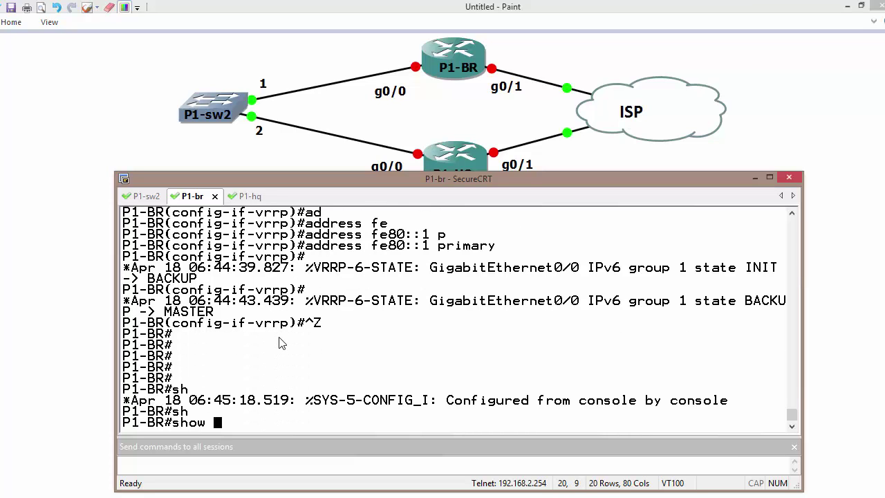
pyautogui.write('vrr')
pyautogui.press('Tab')
pyautogui.write('p')
pyautogui.press('Tab')
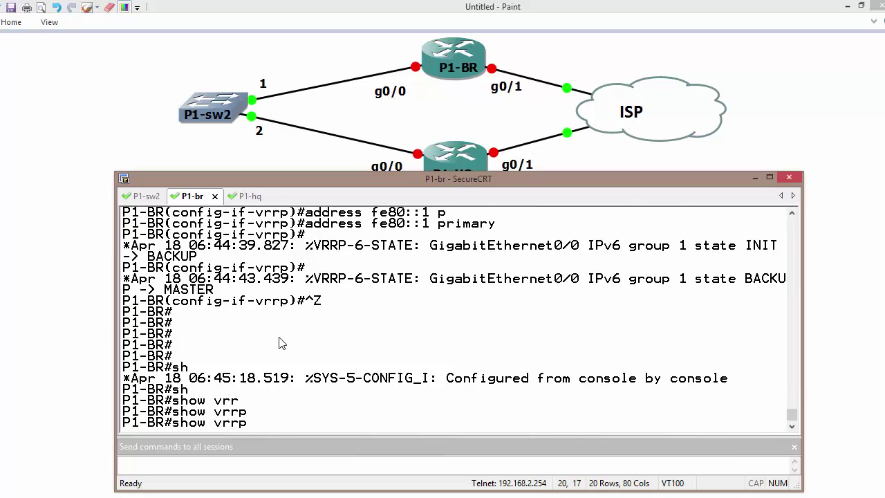
pyautogui.write('?')
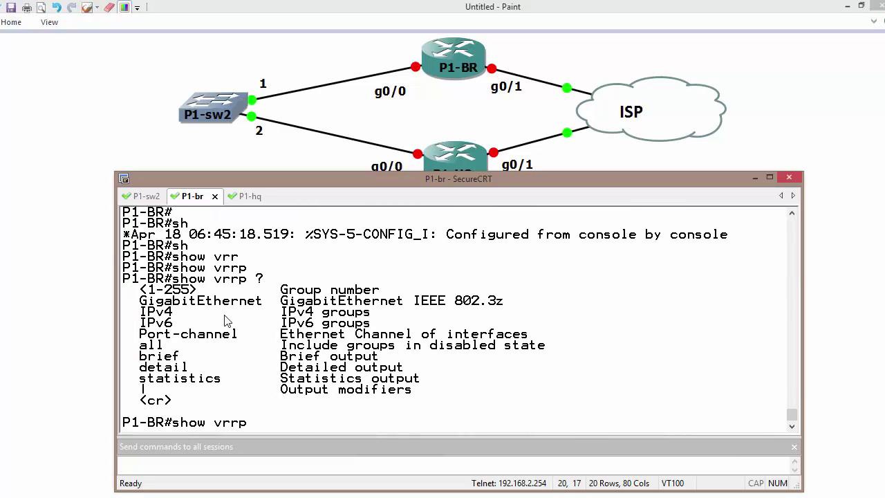
pyautogui.moveTo(132, 312); pyautogui.dragTo(280, 325)
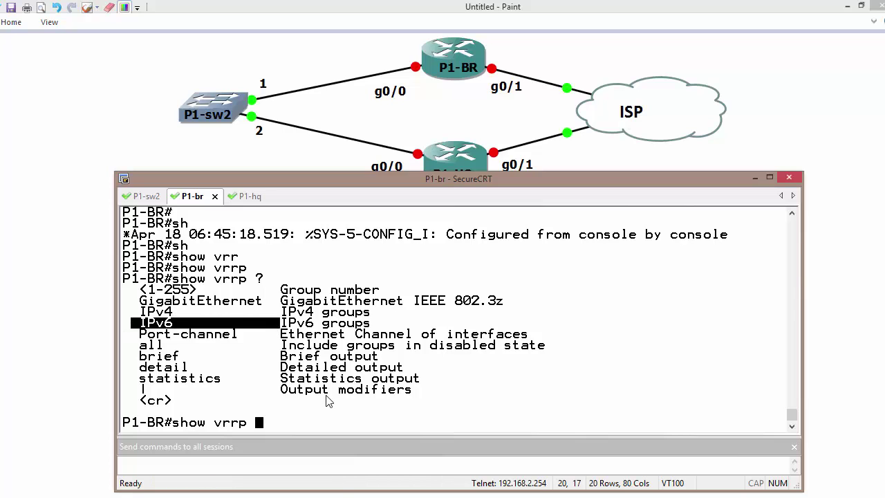
pyautogui.press('Return')
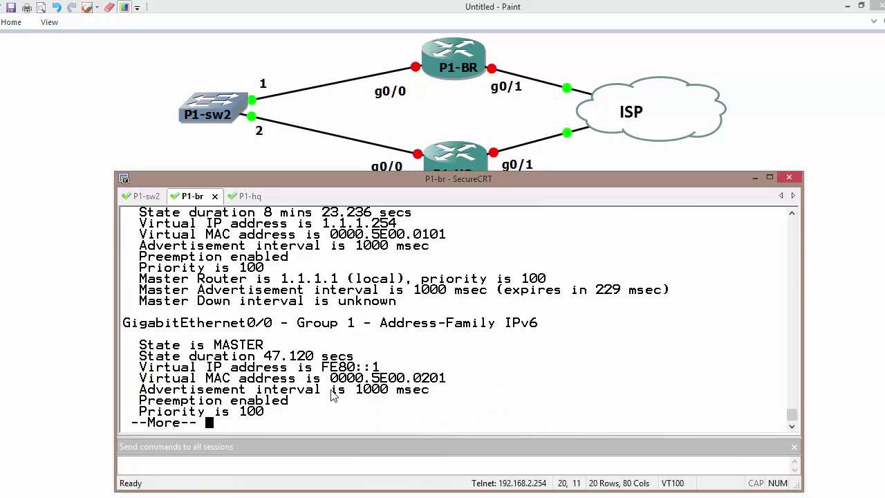
# - Enlarge the terminal window to show more rows and advance the VRRP output by two lines
pyautogui.doubleClick(335, 183)
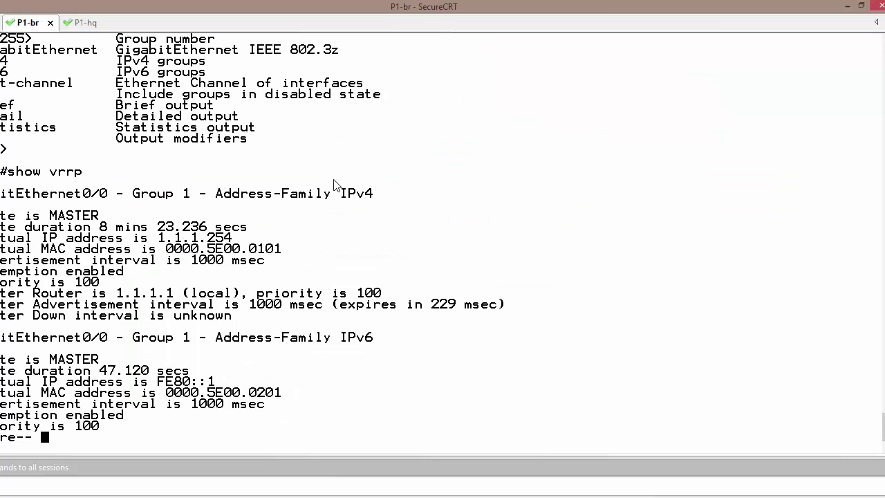
pyautogui.doubleClick(221, 7)
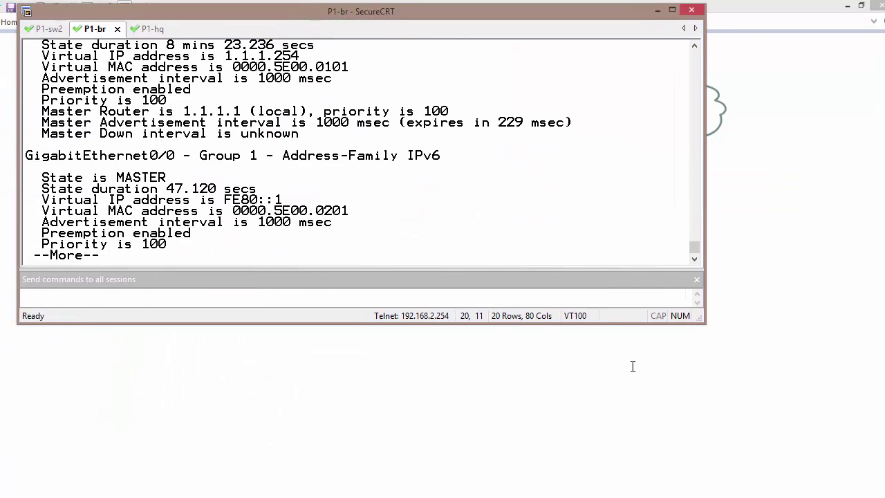
pyautogui.moveTo(706, 324); pyautogui.dragTo(866, 496)
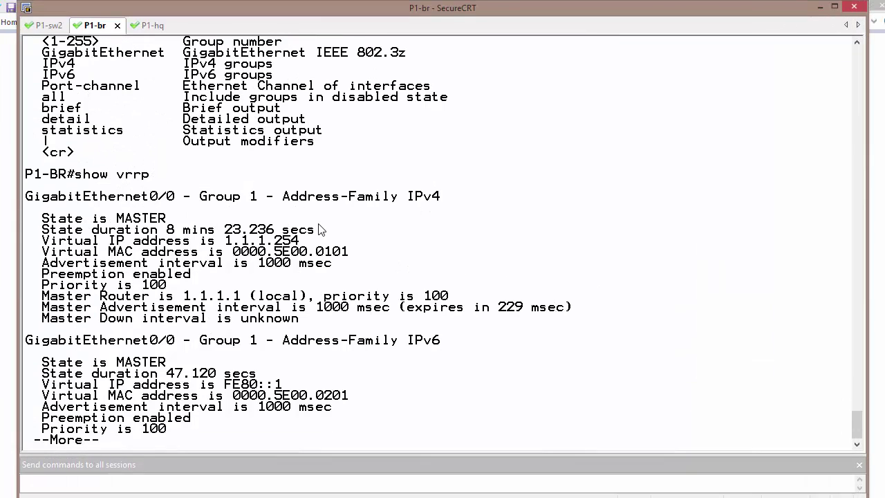
pyautogui.press('Return')
pyautogui.press('Return')
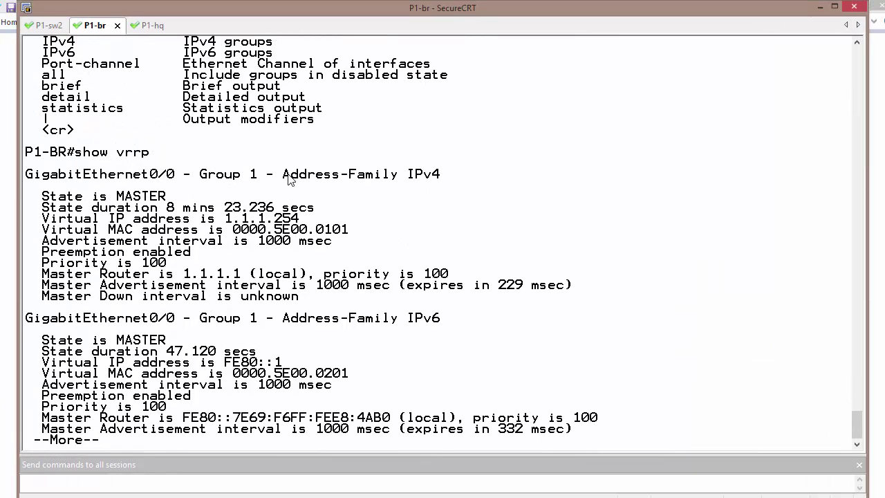
# - Examine the address family and state lines of the IPv4 and IPv6 groups on P1-BR by highlighting them
pyautogui.moveTo(289, 179); pyautogui.dragTo(464, 184)
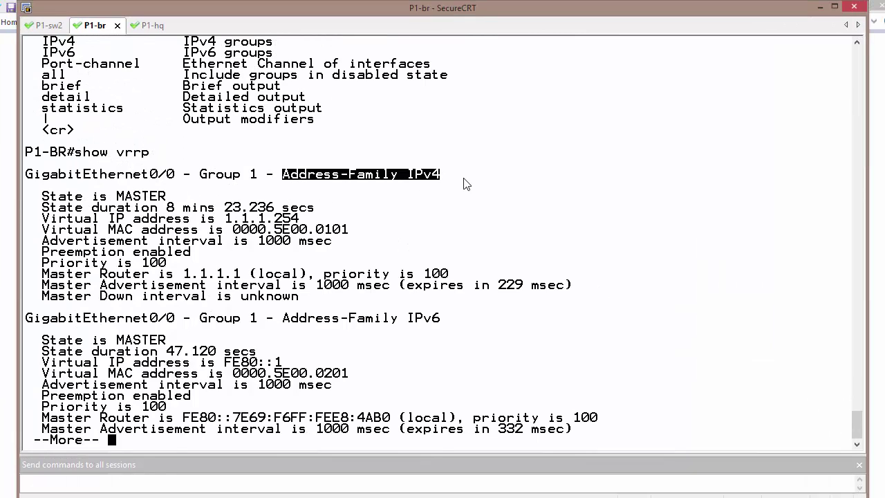
pyautogui.tripleClick(117, 196)
pyautogui.click(187, 197)
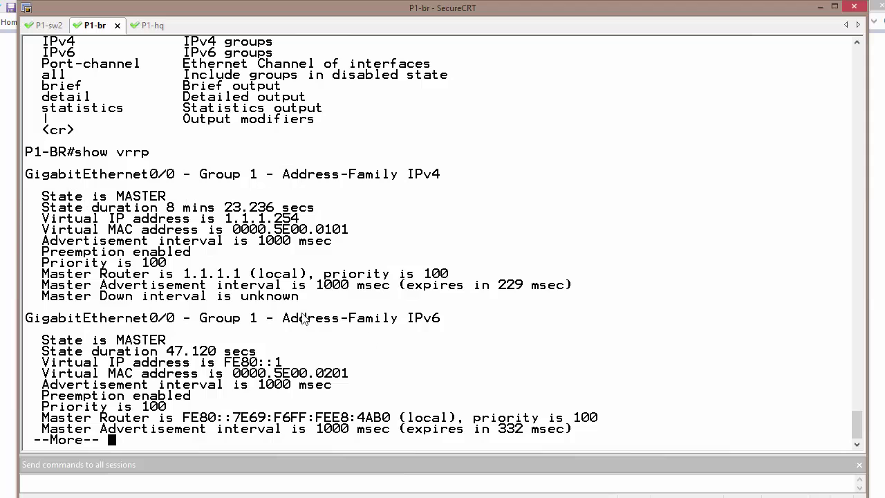
pyautogui.moveTo(284, 320); pyautogui.dragTo(442, 322)
pyautogui.click(321, 335)
pyautogui.doubleClick(47, 343)
pyautogui.moveTo(141, 344); pyautogui.dragTo(178, 342)
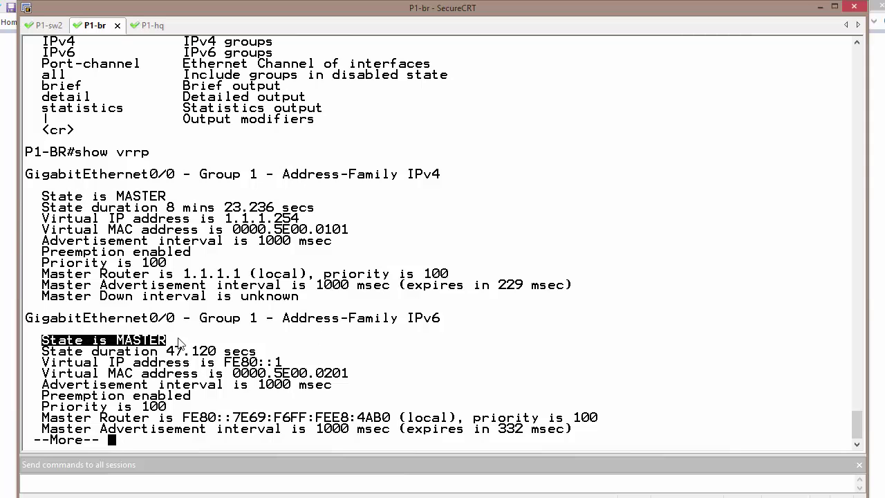
# - Switch to the P1-HQ session, run "do sho vrrp" and advance the output by two lines
pyautogui.click(157, 26)
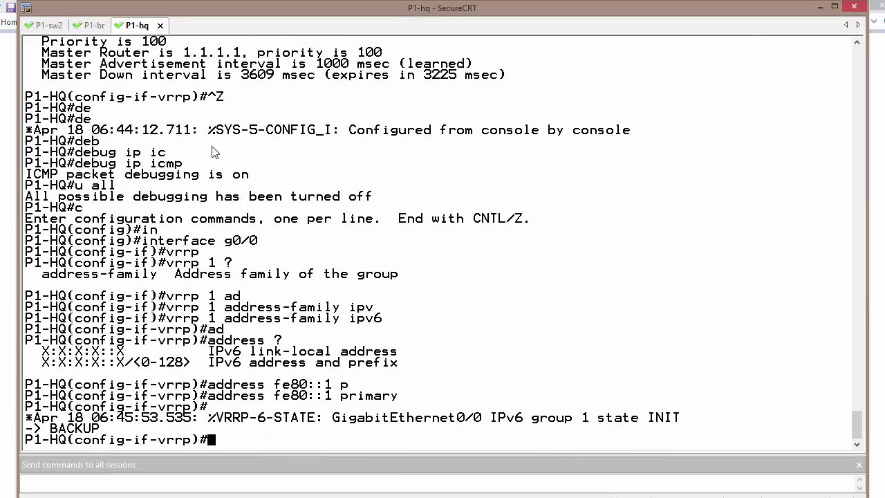
pyautogui.write('do sho vrrp')
pyautogui.press('Return')
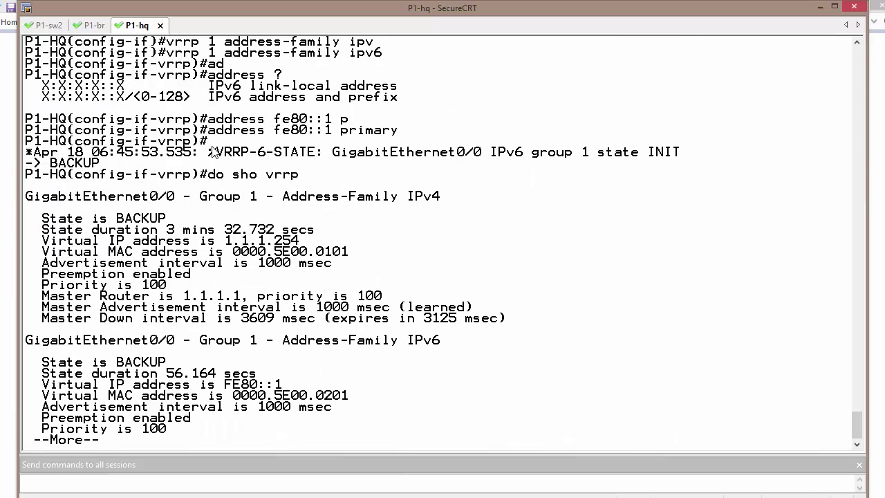
pyautogui.press('Return')
pyautogui.press('Return')
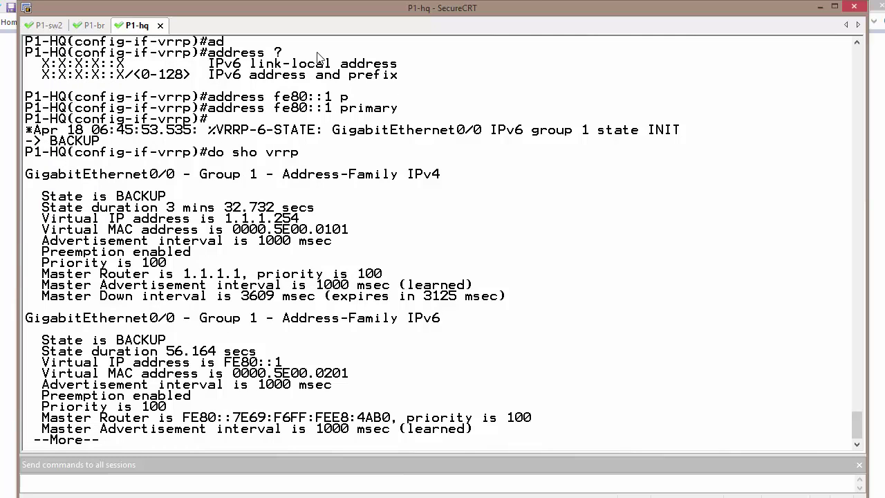
# - Highlight the address family and state of the IPv4 and IPv6 groups in P1-HQ's VRRP output
pyautogui.moveTo(447, 175); pyautogui.dragTo(299, 178)
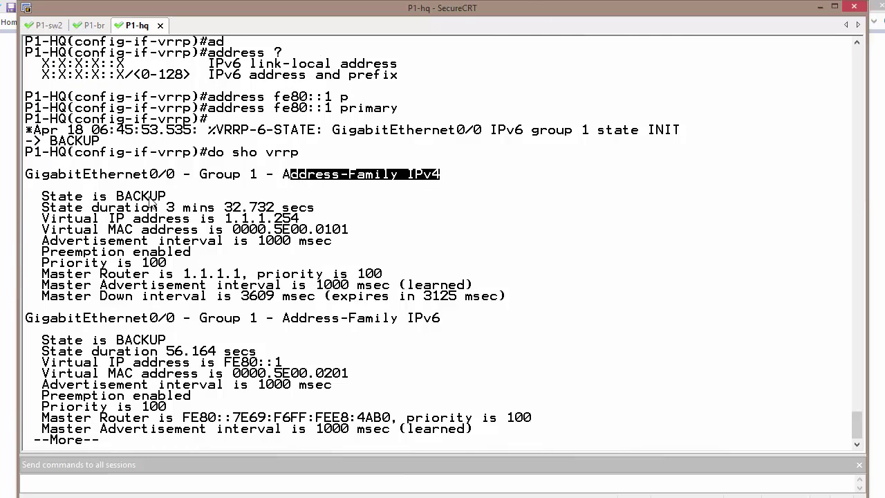
pyautogui.moveTo(109, 198); pyautogui.dragTo(143, 199)
pyautogui.moveTo(392, 320); pyautogui.dragTo(467, 316)
pyautogui.doubleClick(139, 340)
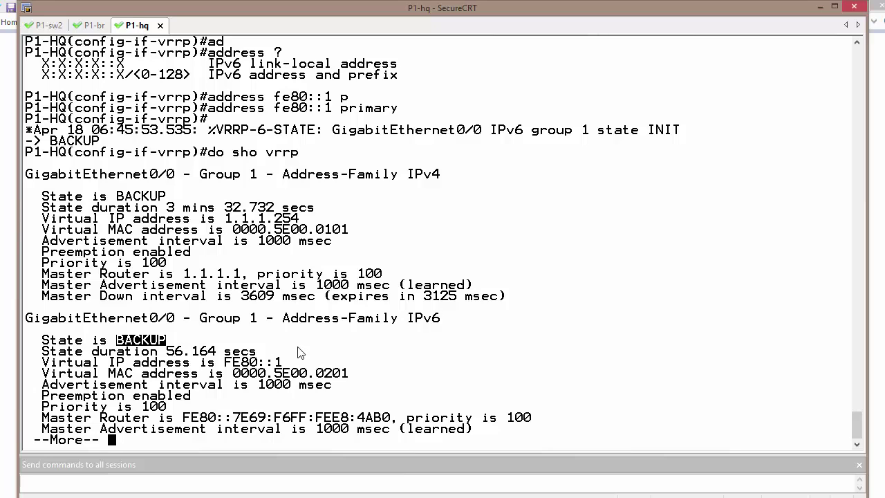
# - Return to the P1-BR session, quit the paged output and enter configuration of interface g0/1
pyautogui.click(101, 26)
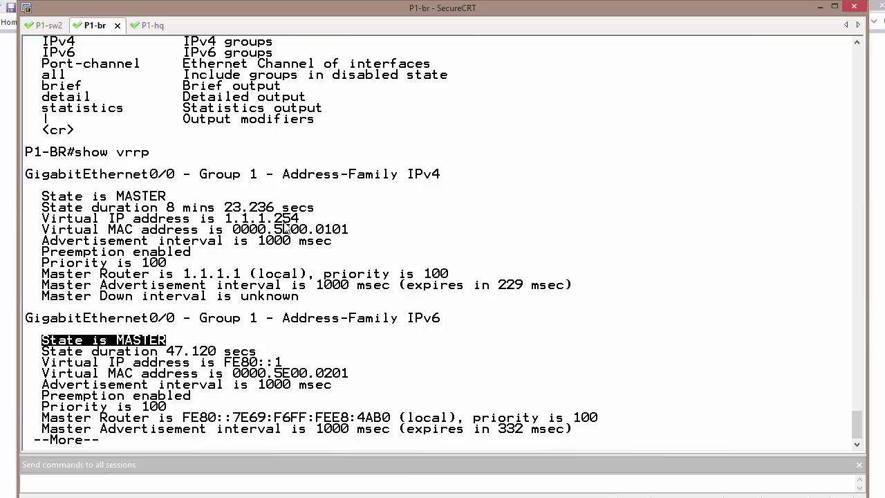
pyautogui.write('qc')
pyautogui.press('Return')
pyautogui.write('in')
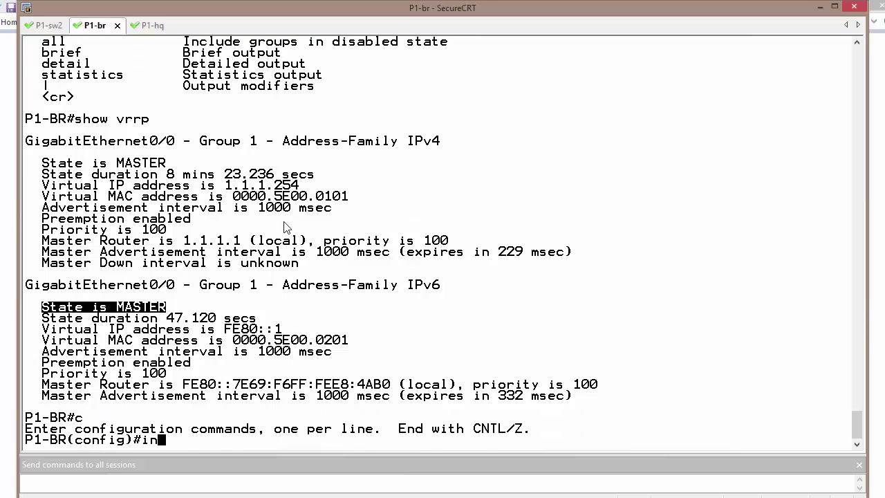
pyautogui.press('Tab')
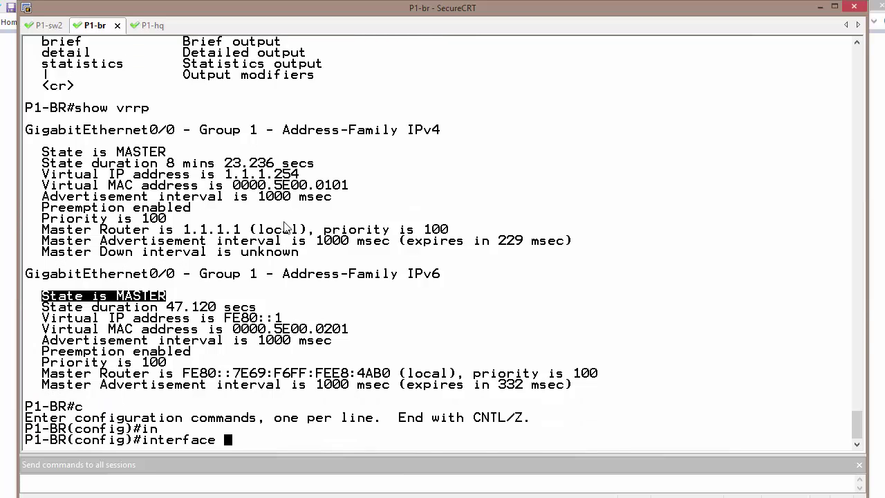
pyautogui.write('g0/1')
pyautogui.press('BackSpace')
pyautogui.write('1')
pyautogui.press('Return')
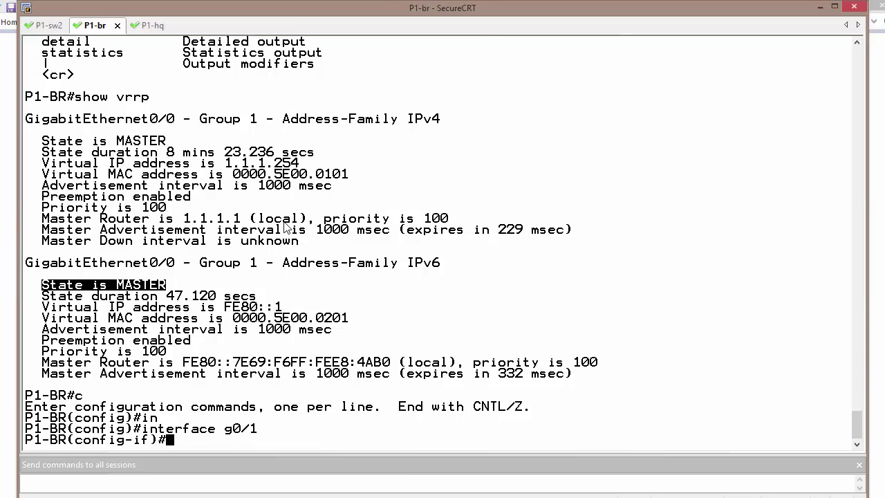
# - Assign virtual IPv4 address 2.2.2.254 to GLBP group 1 on P1-BR's g0/1, consulting the help for group numbers and options
pyautogui.write('gl')
pyautogui.press('Tab')
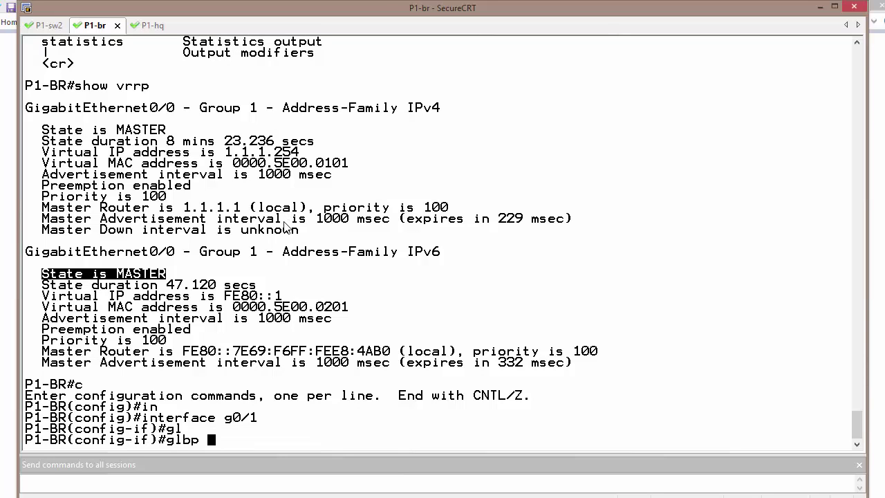
pyautogui.write('?')
pyautogui.write('1 ')
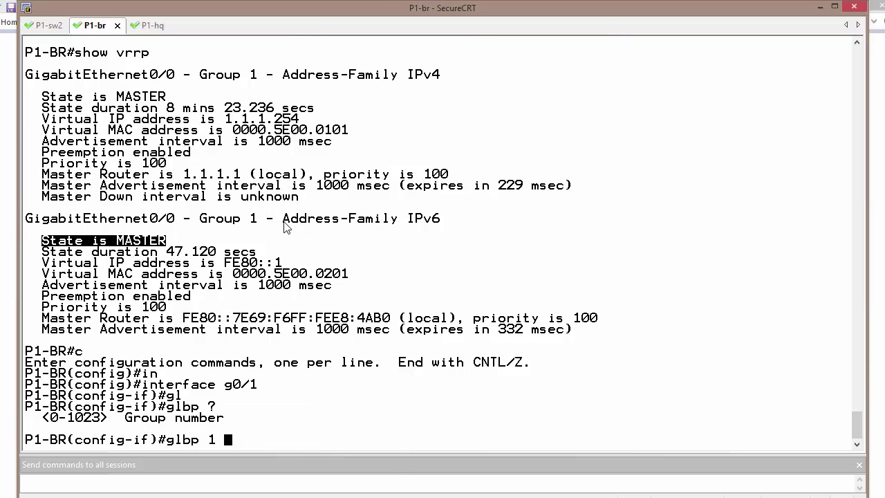
pyautogui.write('?ip')
pyautogui.press('Tab')
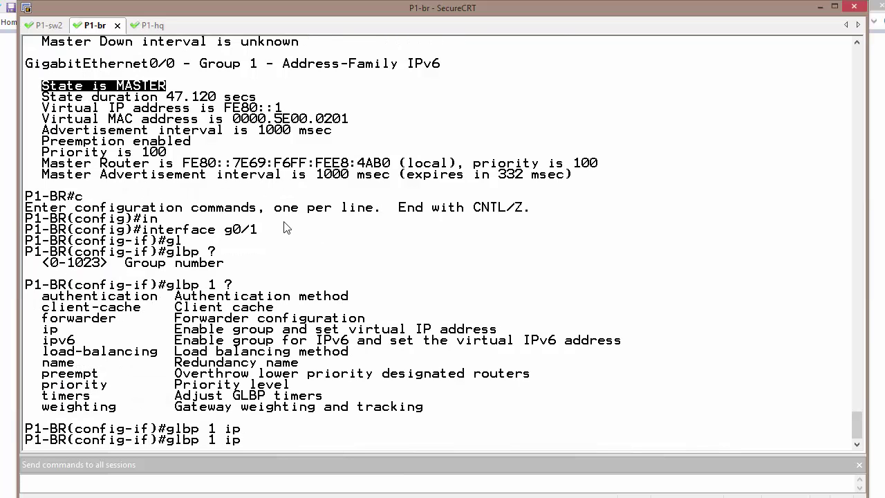
pyautogui.write('2.2.2.254')
pyautogui.press('Return')
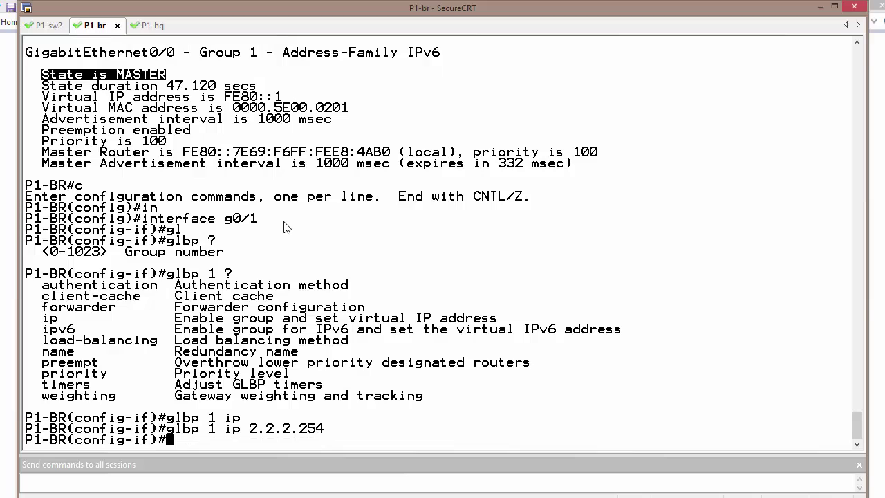
# - Try to assign IPv6 address fe80::1 to the same GLBP group 1 on g0/1 and highlight the router's response
pyautogui.press('Up')
pyautogui.press('BackSpace')
pyautogui.press('BackSpace')
pyautogui.press('BackSpace')
pyautogui.press('BackSpace')
pyautogui.press('BackSpace')
pyautogui.press('BackSpace')
pyautogui.press('BackSpace')
pyautogui.press('BackSpace')
pyautogui.press('BackSpace')
pyautogui.press('BackSpace')
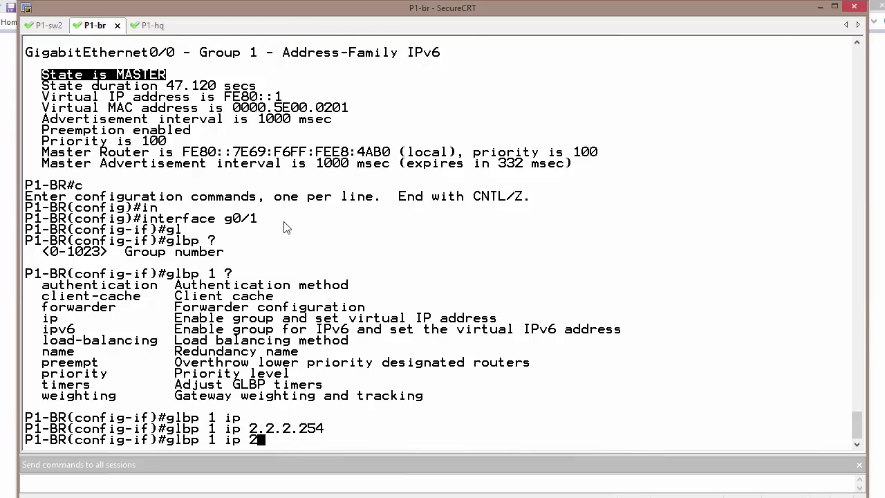
pyautogui.write('v fe80::1')
pyautogui.press('Return')
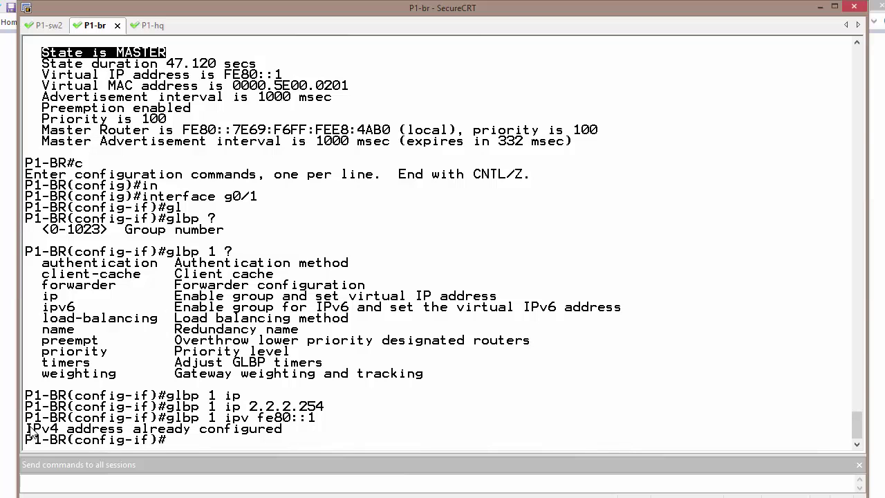
pyautogui.moveTo(27, 430); pyautogui.dragTo(314, 417)
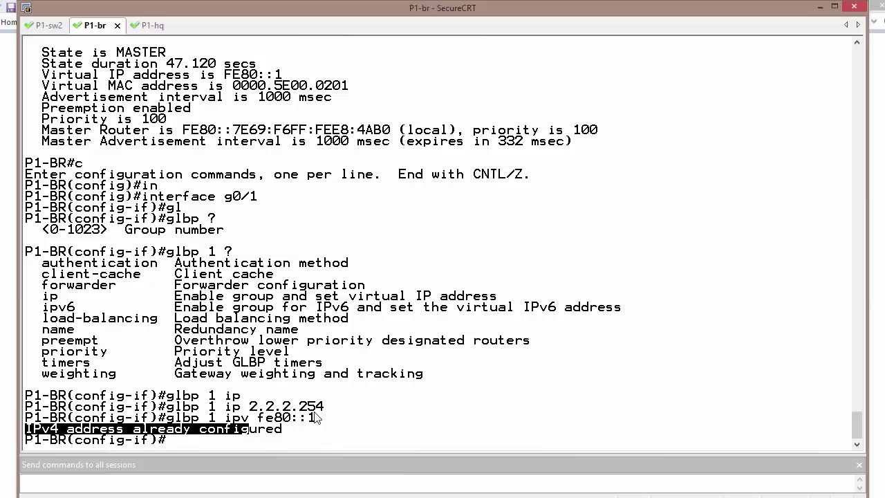
pyautogui.click(324, 417)
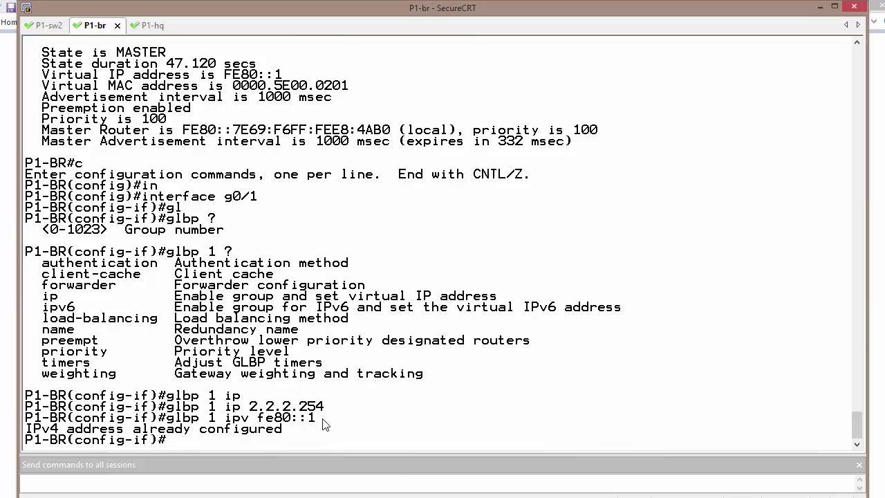
# - Switch to the P1-HQ session, and from there to the network topology diagram in Paint
pyautogui.click(148, 29)
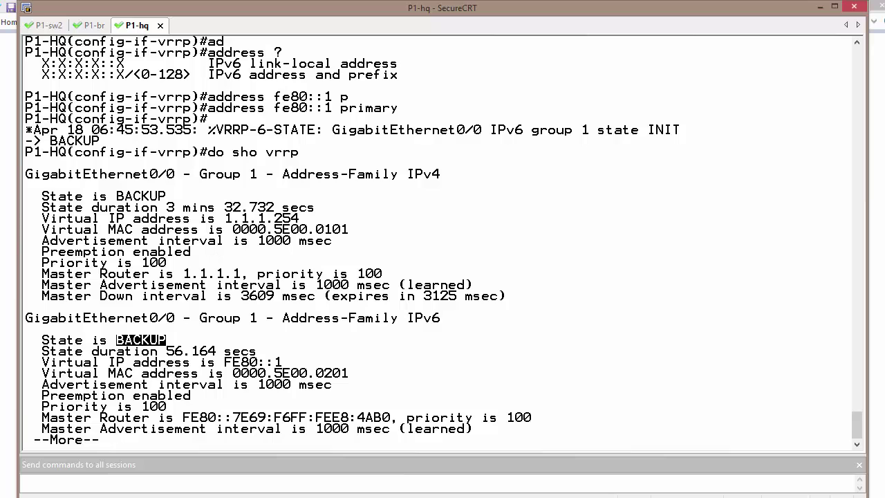
pyautogui.hotkey('alt', 'Tab')
pyautogui.click(385, 340)
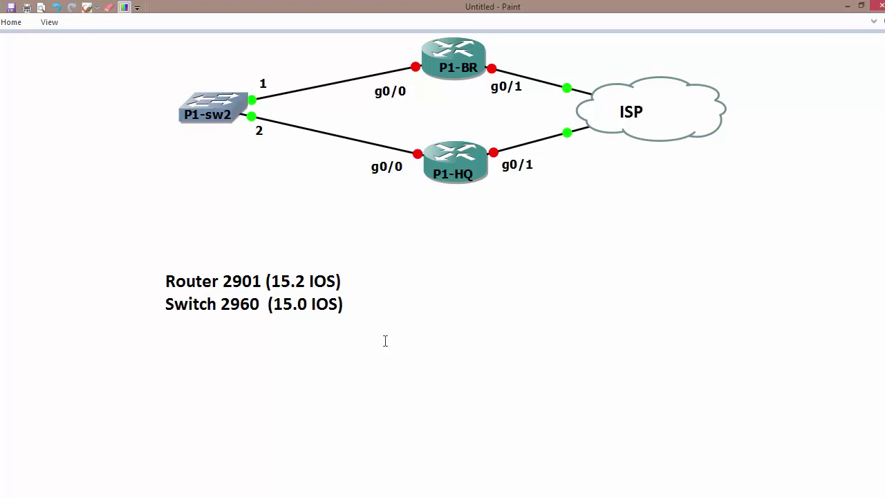